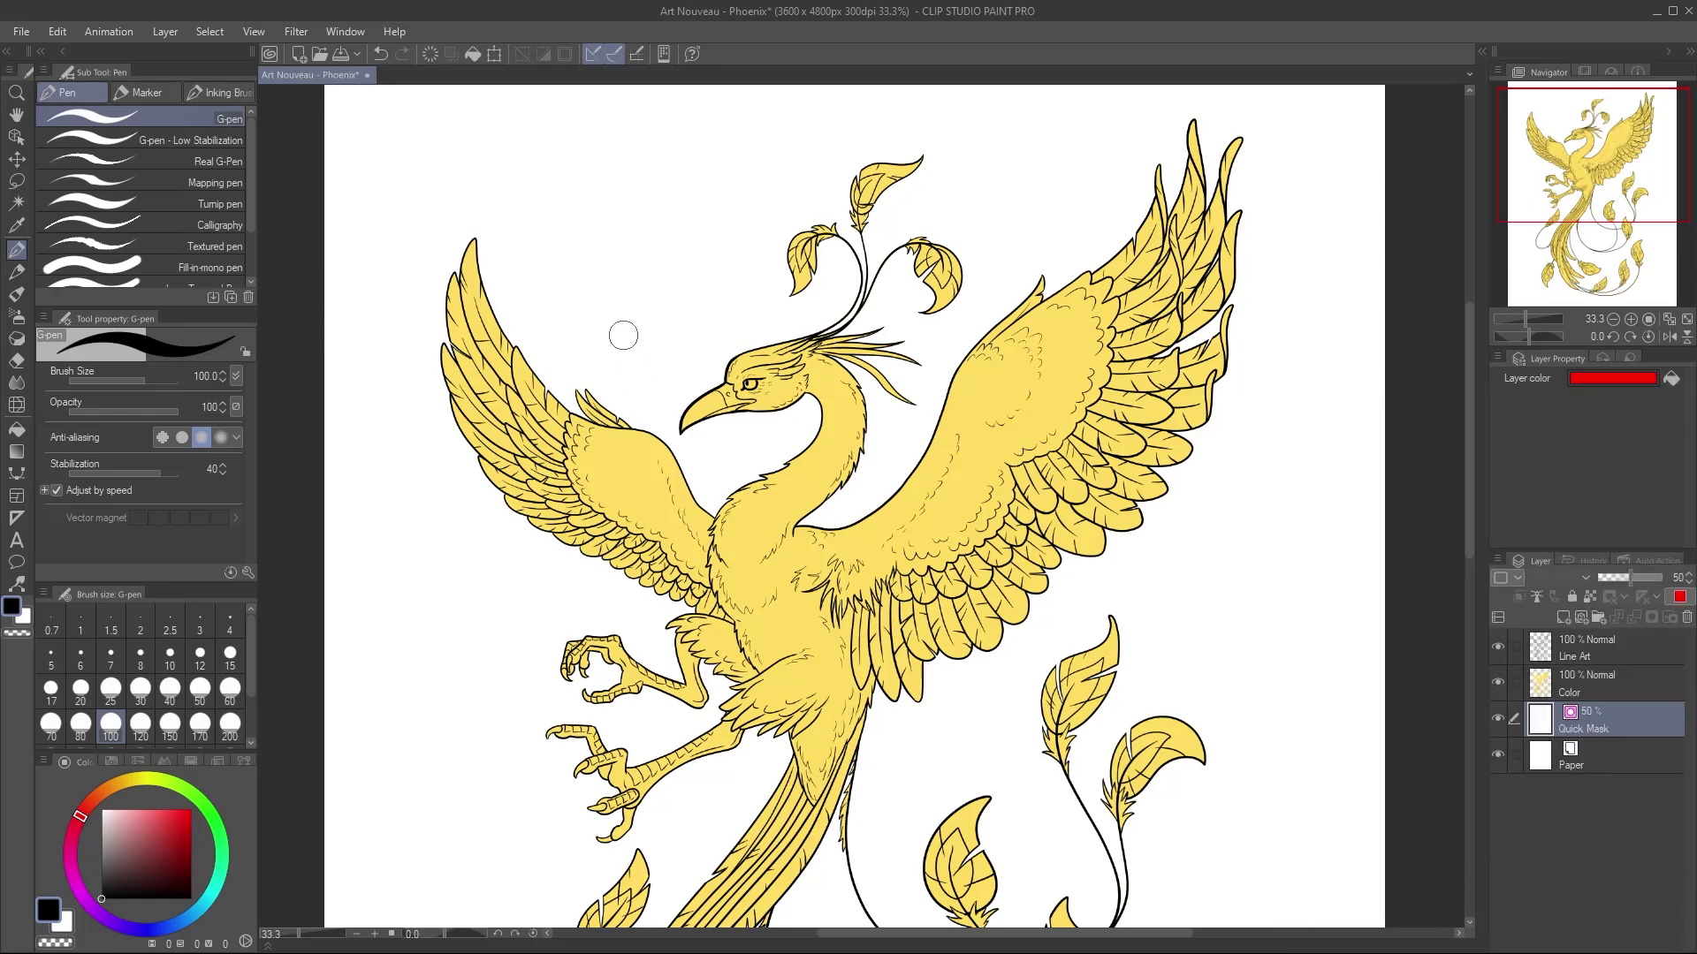
Step: Paint test strokes across the phoenix on the Quick Mask layer and toggle the mask to a selection and back
mouse_move(695, 298)
mouse_down()
mouse_move(530, 676)
mouse_move(831, 477)
mouse_up()
drag(756, 602, 1014, 394)
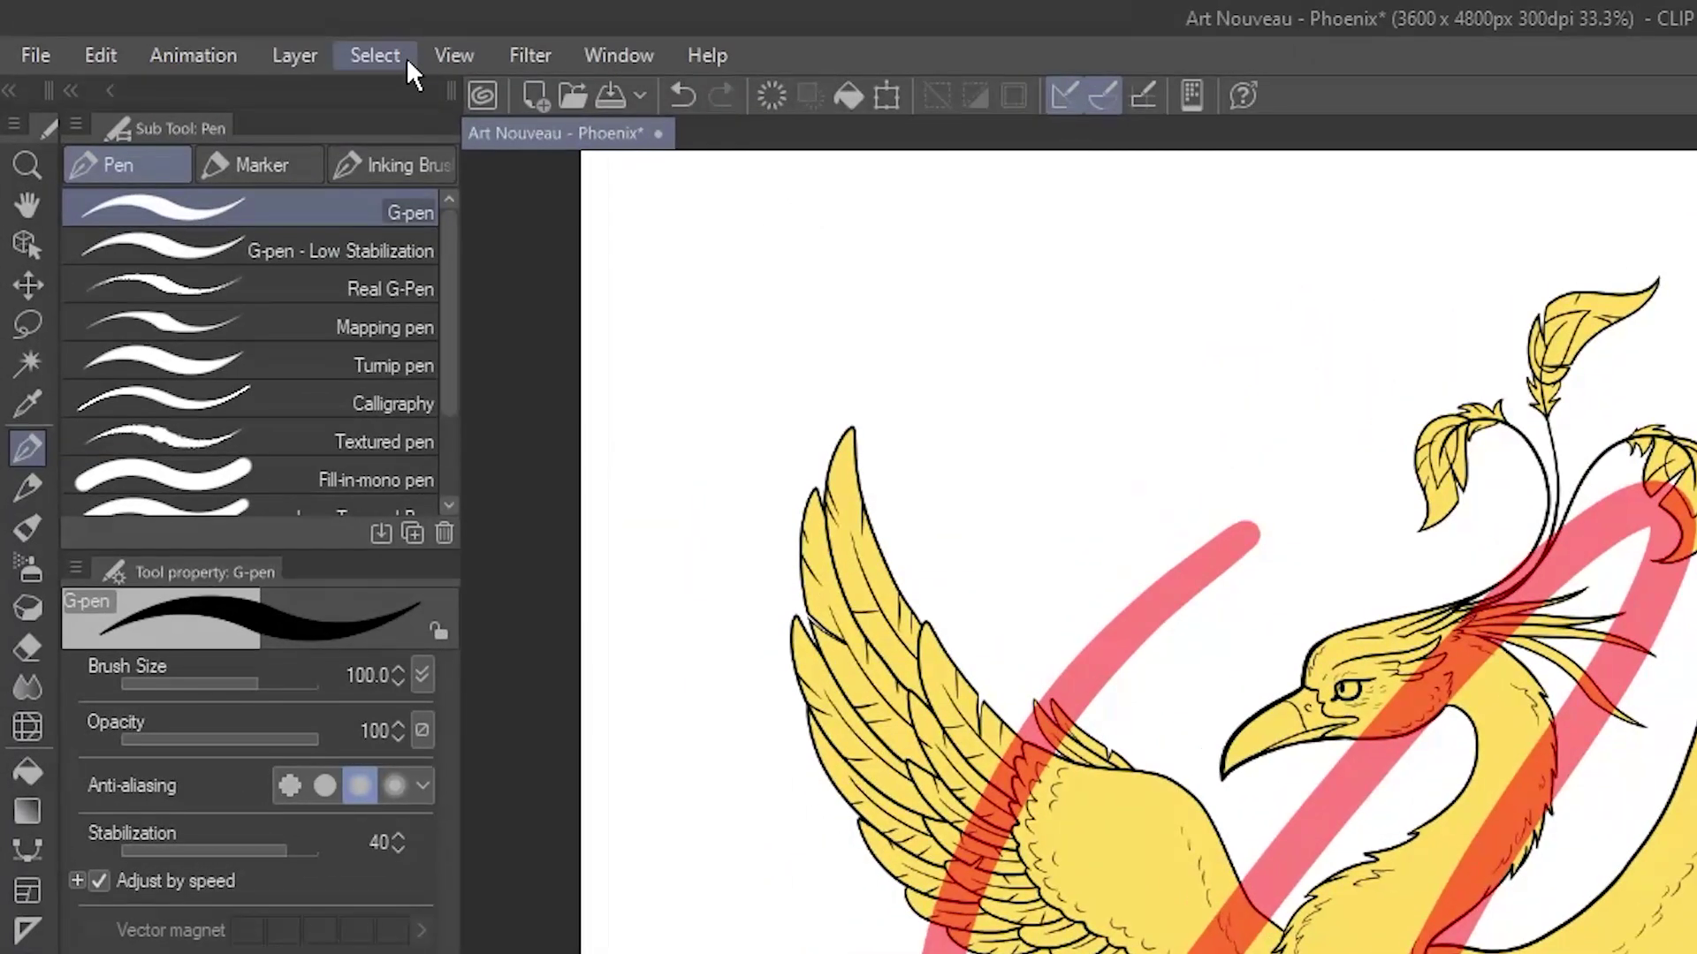
click(377, 55)
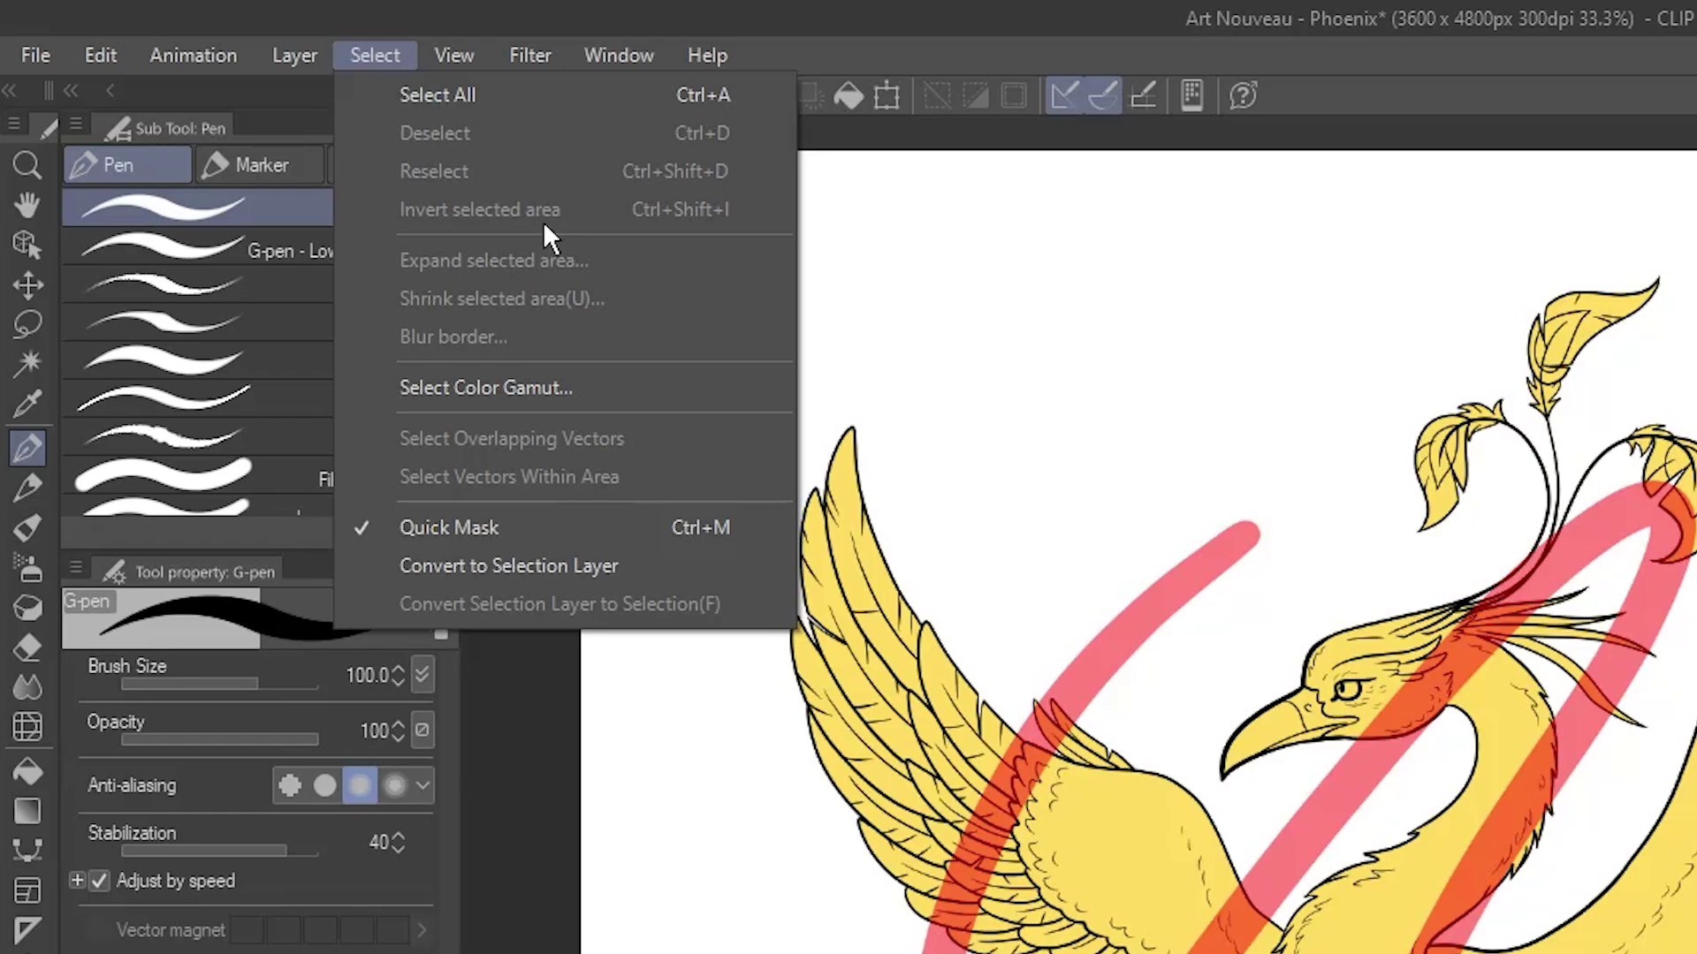
click(603, 526)
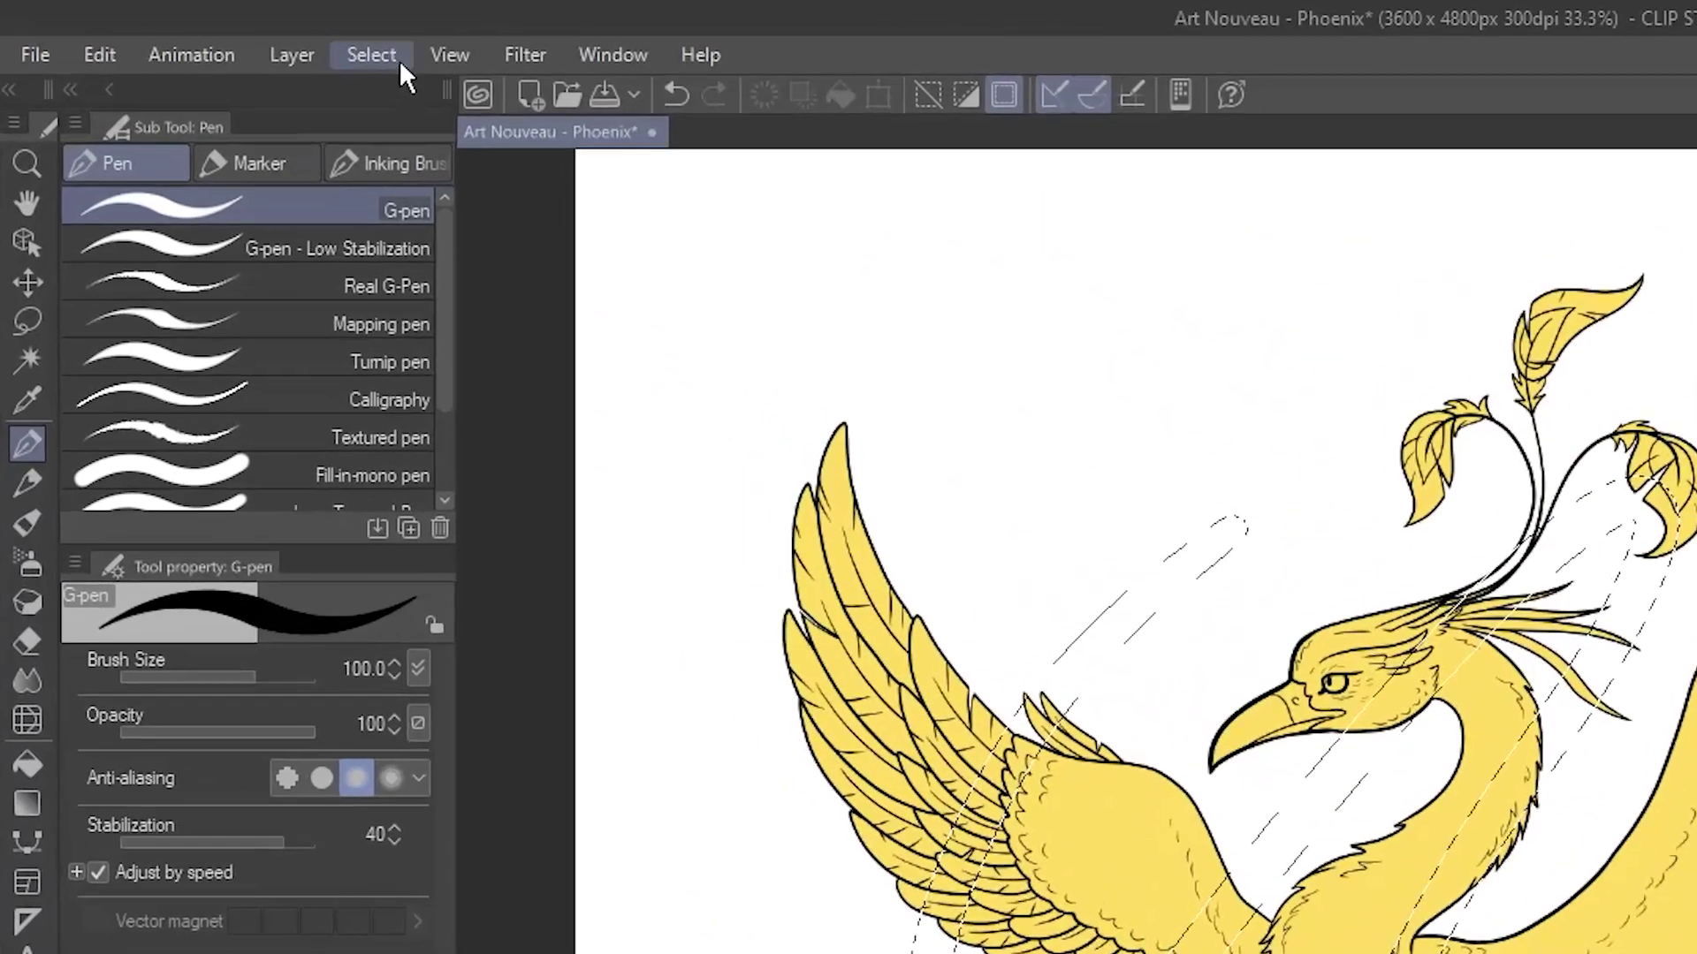
click(398, 54)
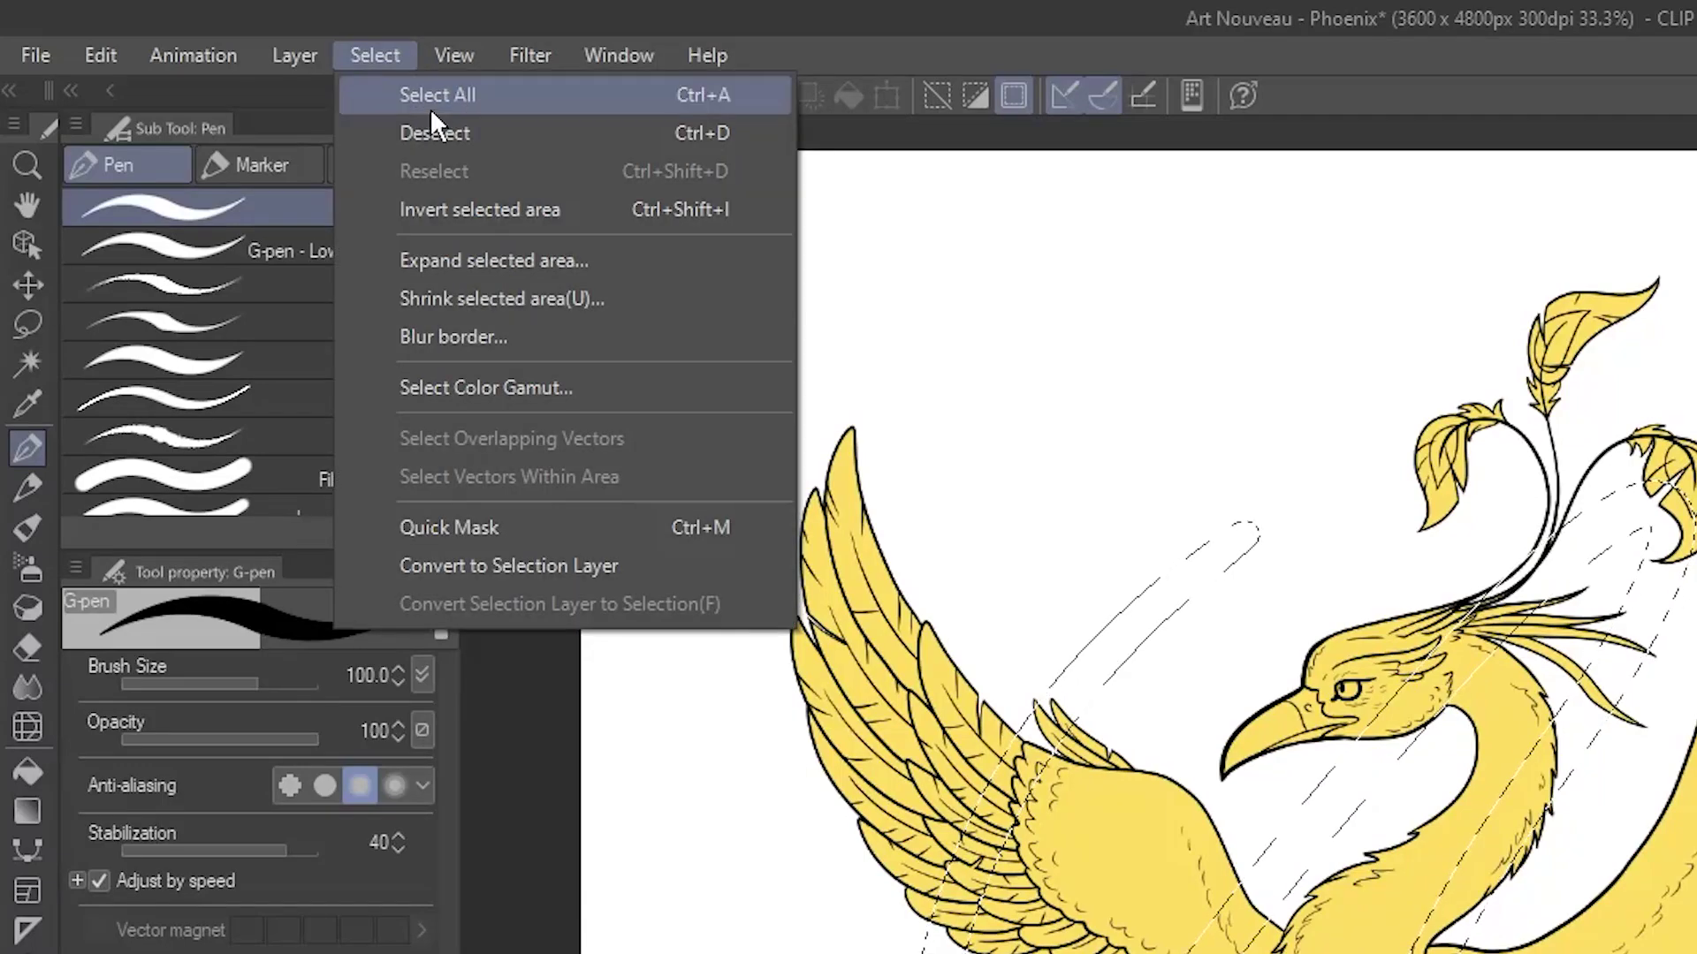
click(587, 526)
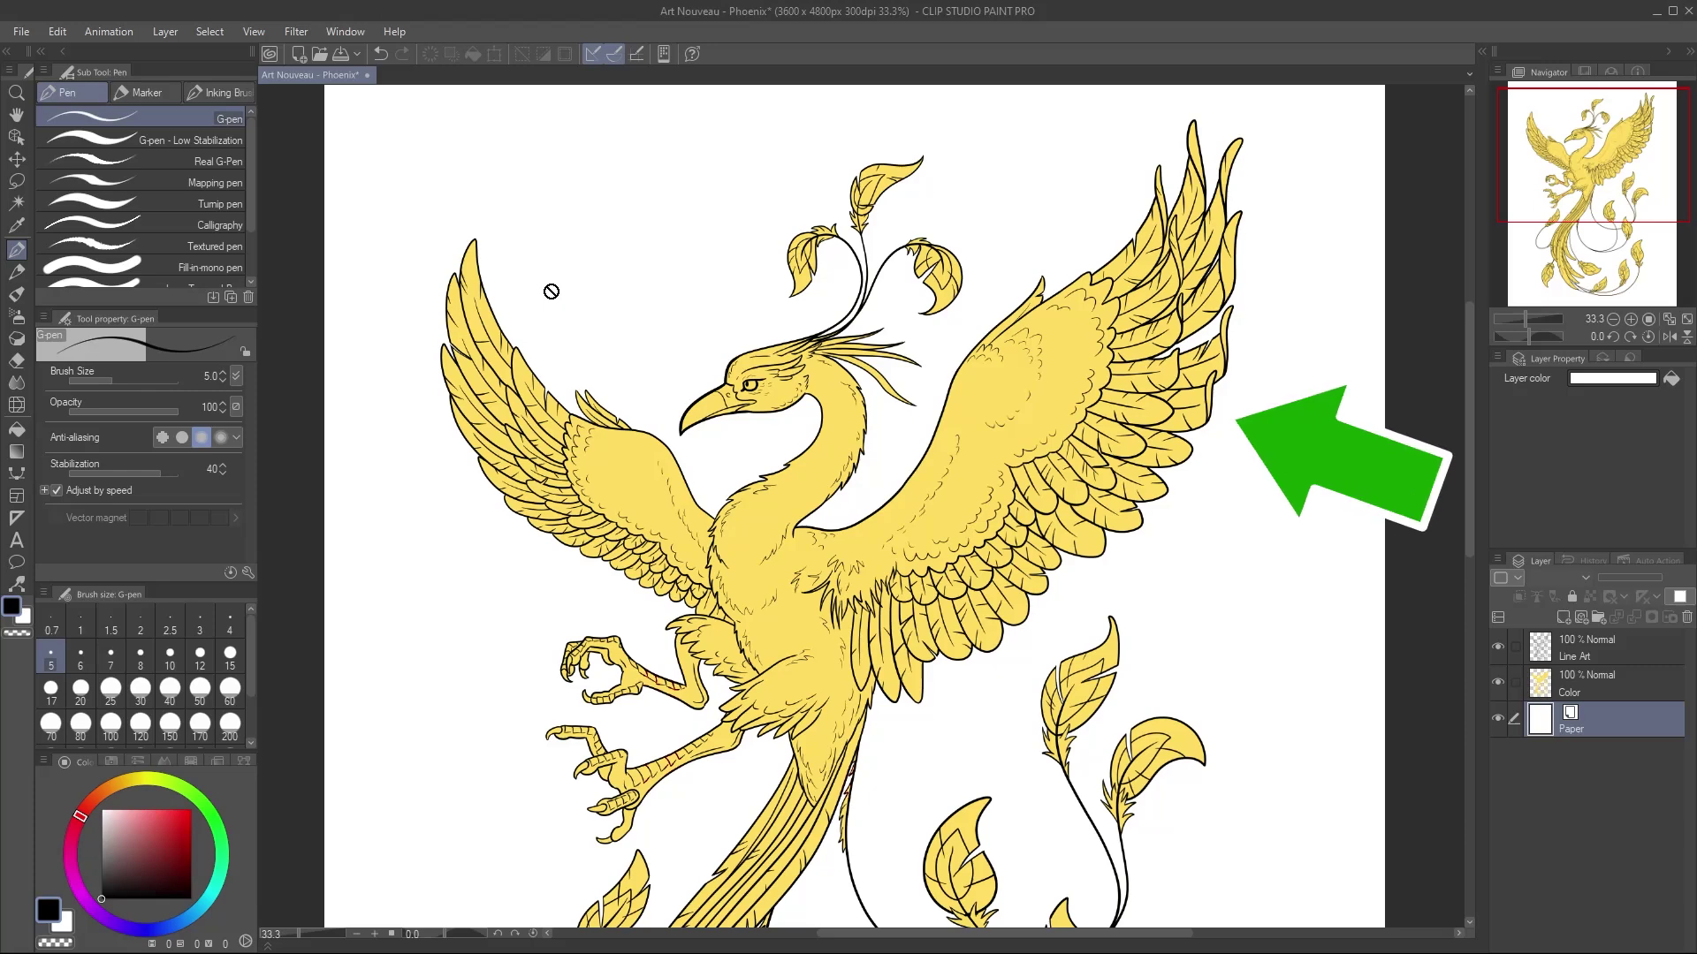
Step: Create an empty quick mask and set the Line Art layer as the reference layer
click(216, 32)
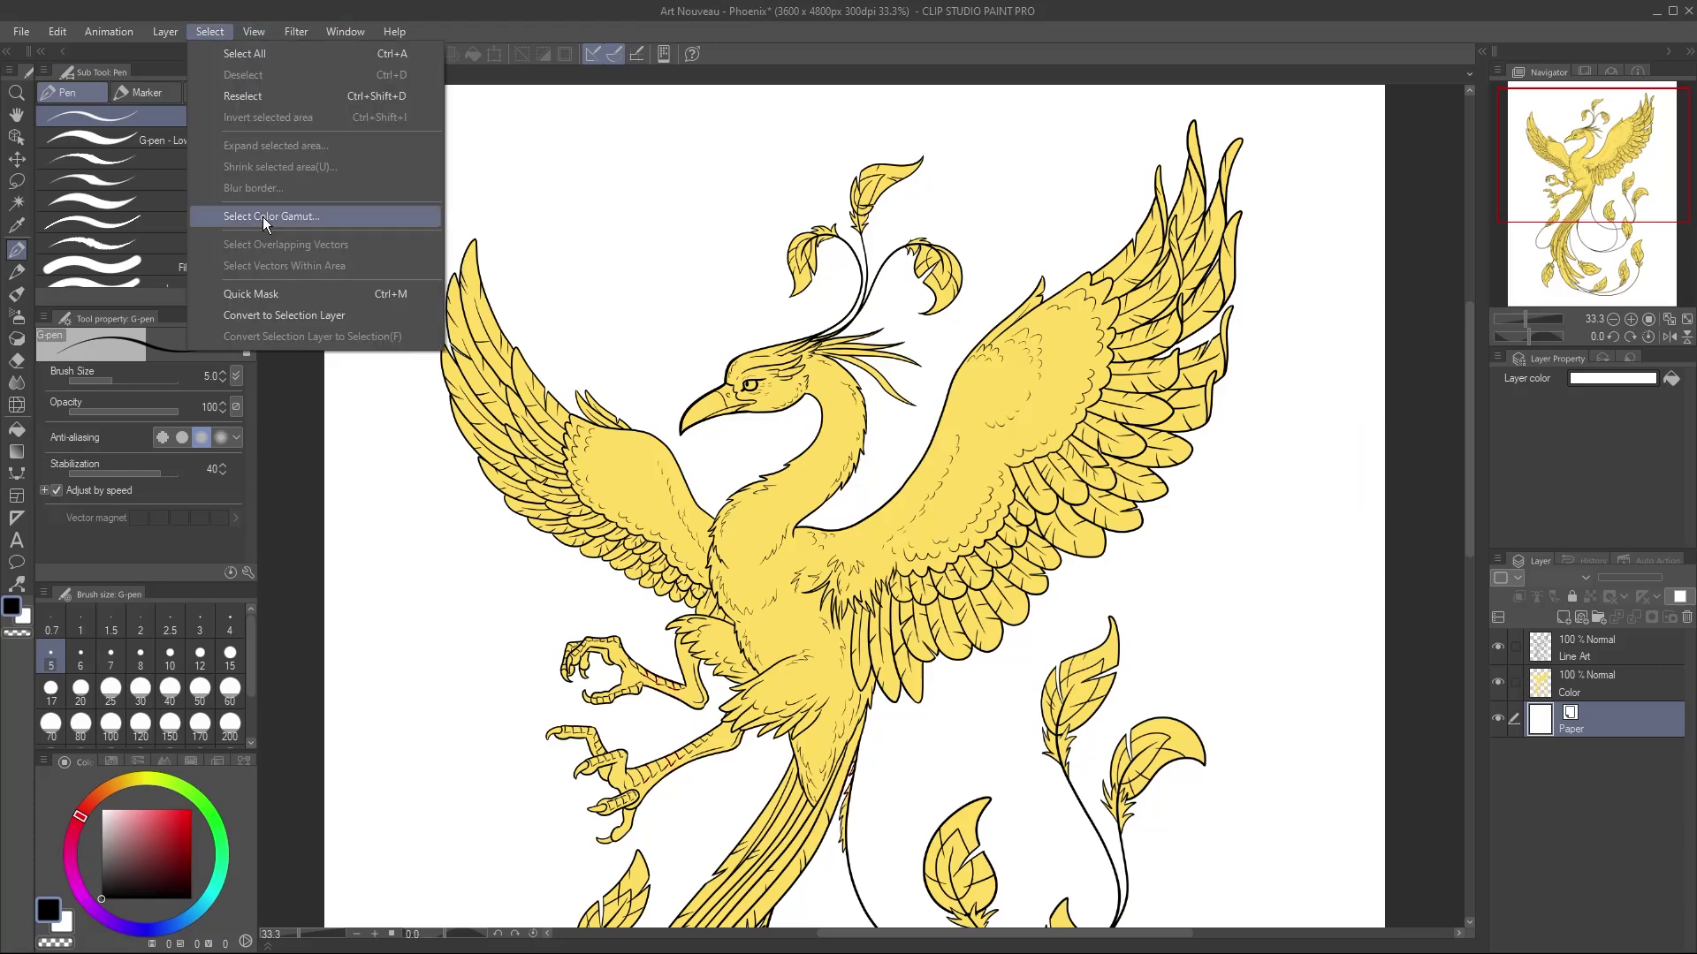
click(309, 293)
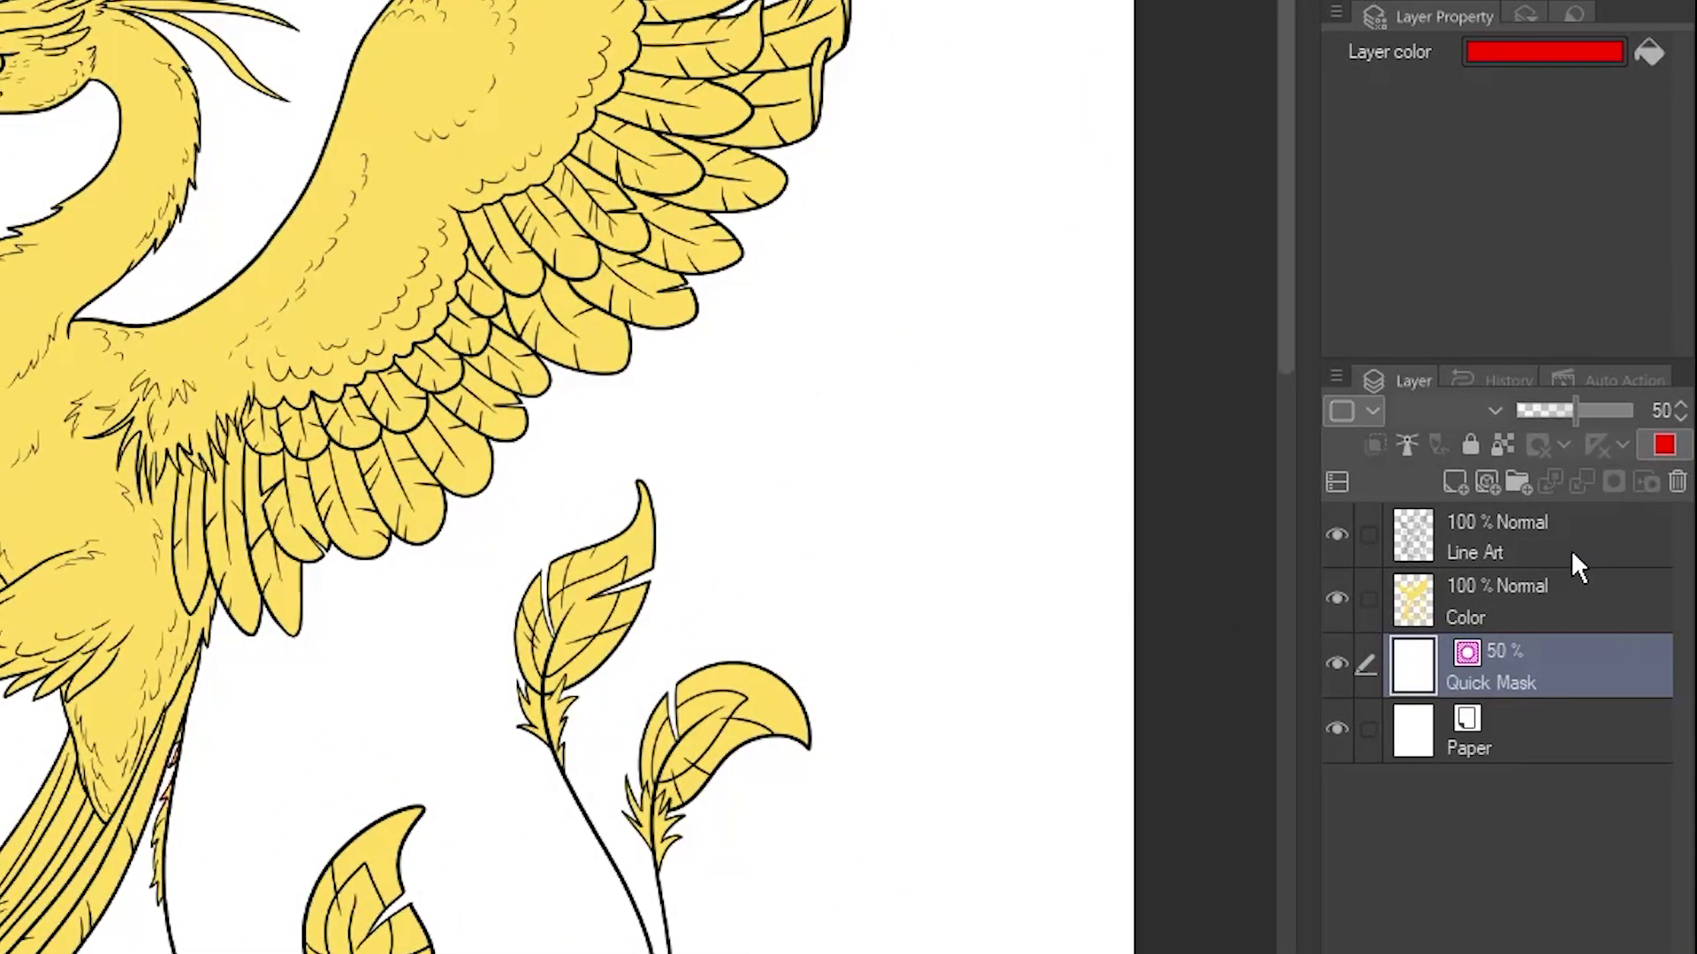
click(1573, 555)
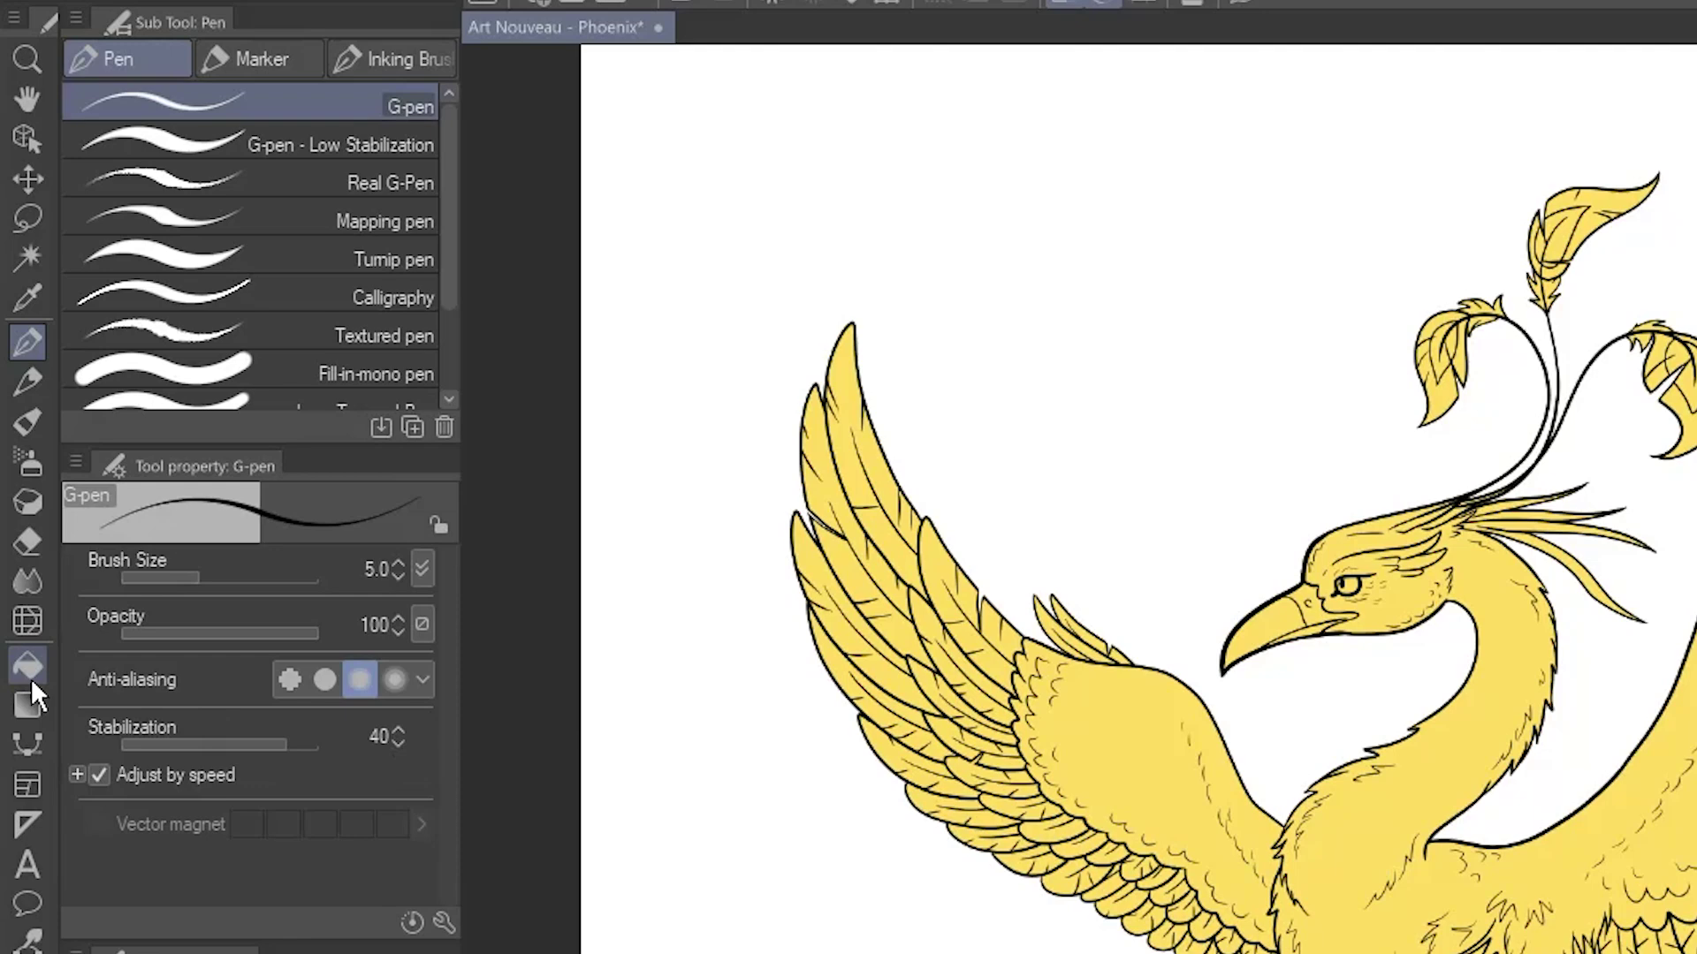
Step: Fill the right wing's outer feathers on the Quick Mask layer with the Refer other layers fill, referring only to the reference layer
click(30, 677)
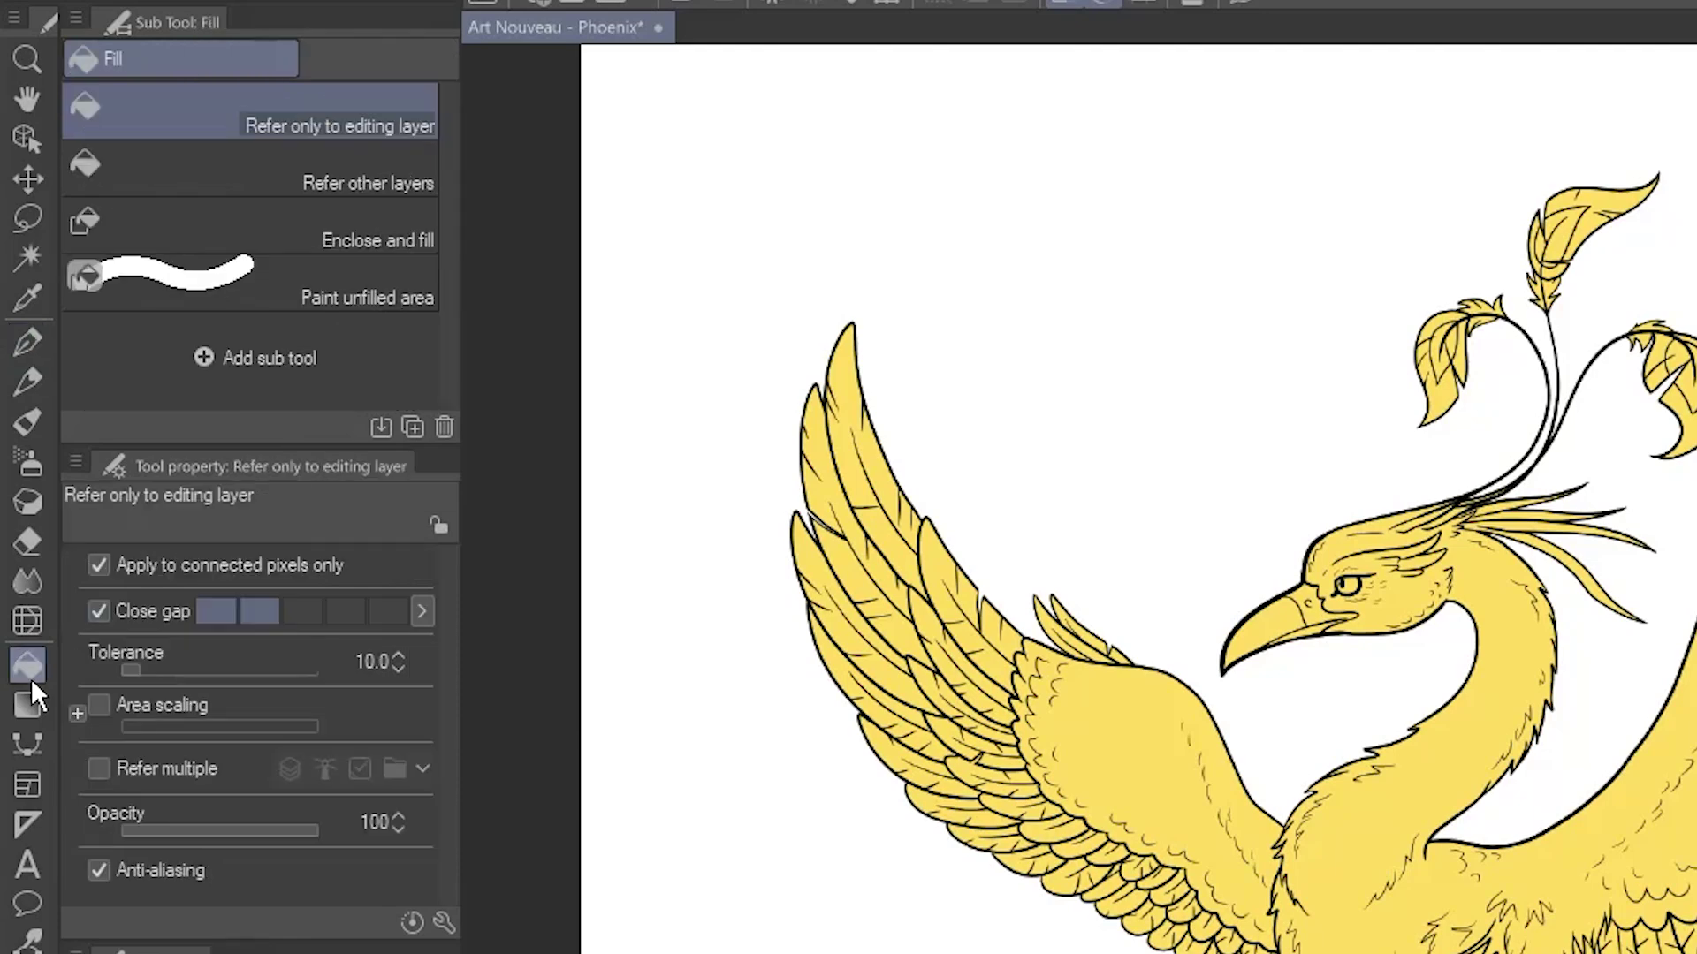
click(228, 177)
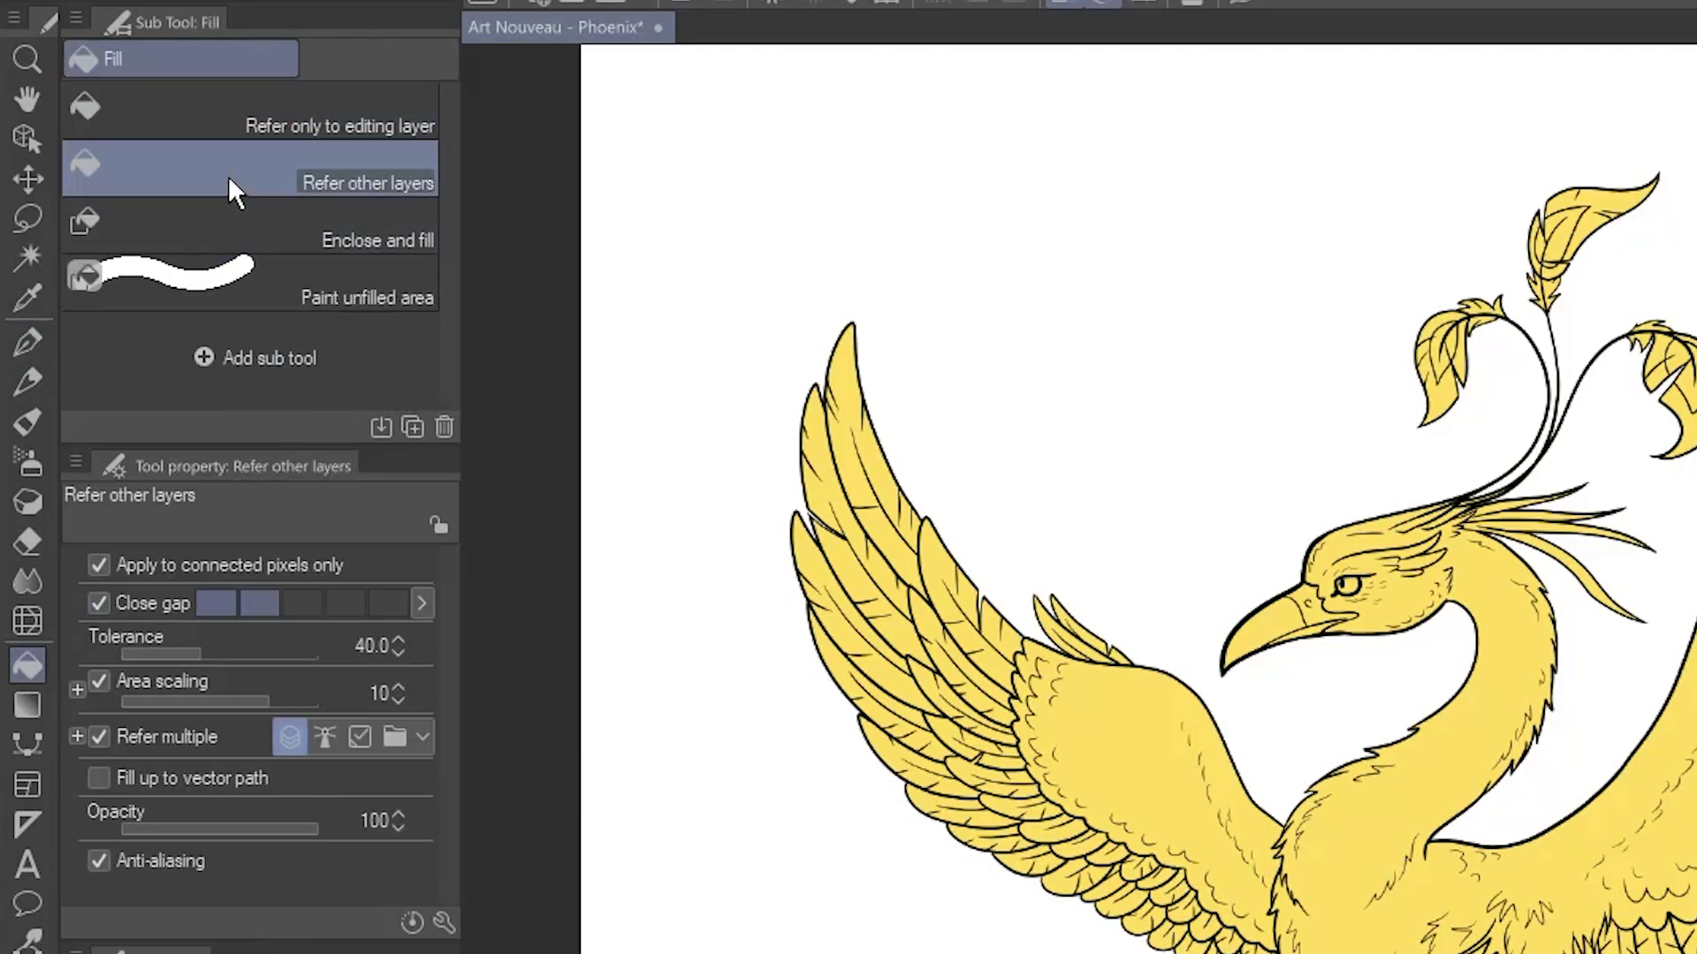
click(341, 737)
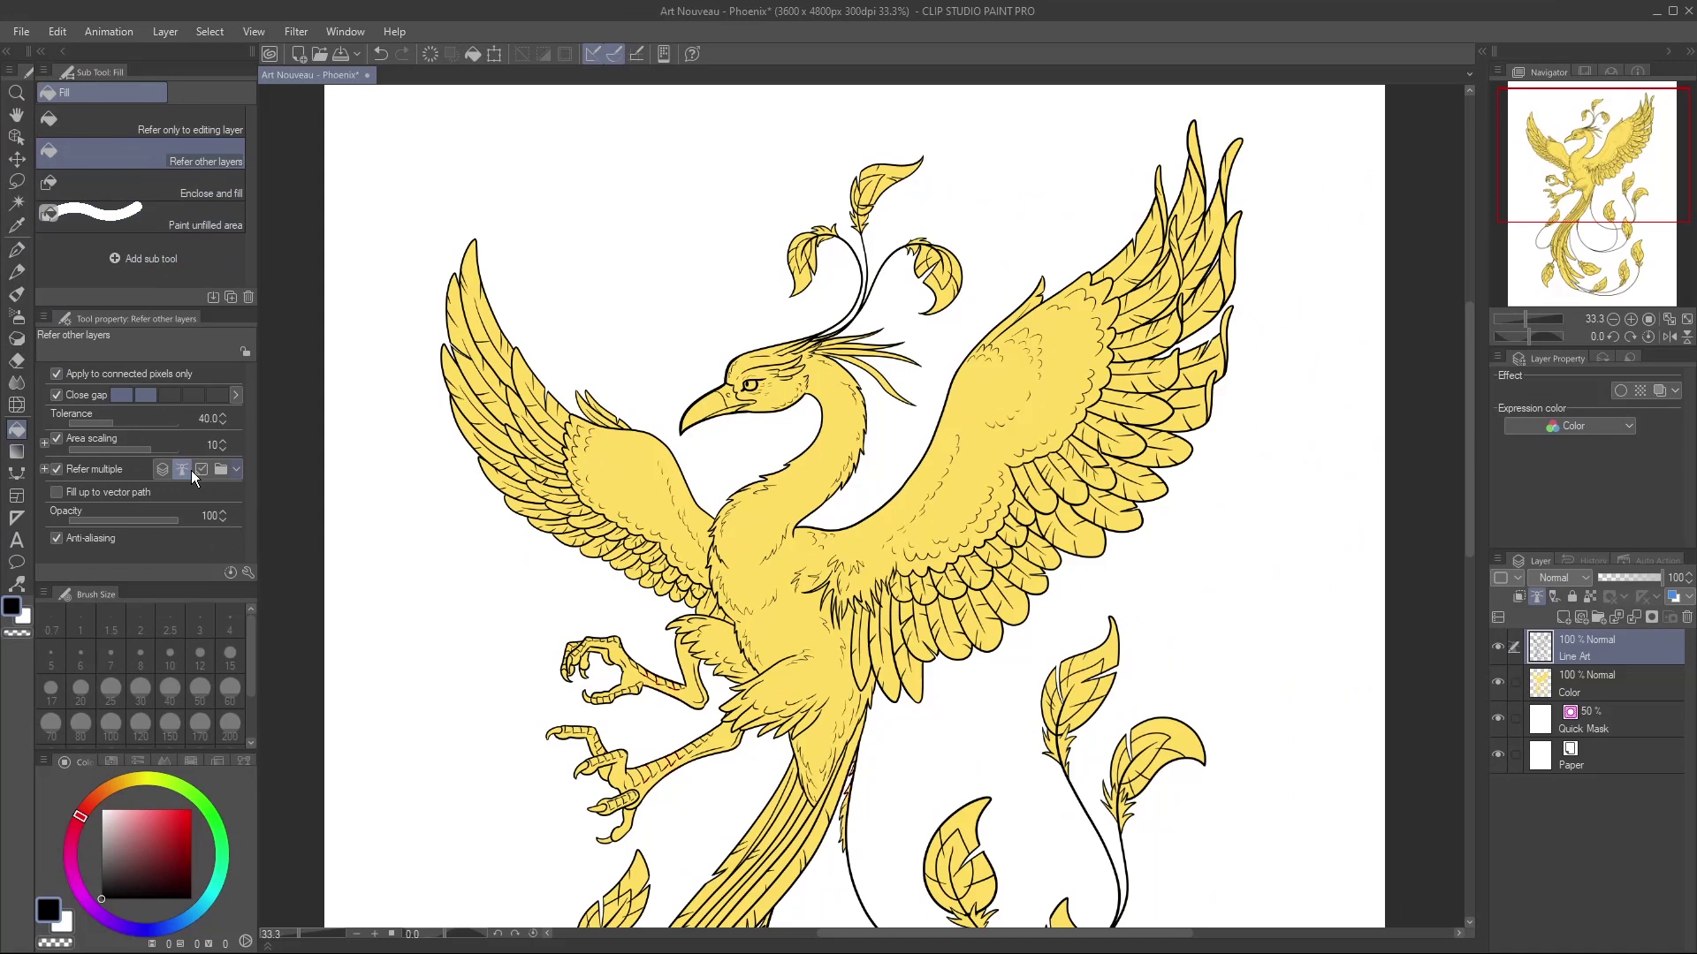
click(1616, 720)
mouse_move(1196, 195)
mouse_down()
mouse_move(1214, 164)
mouse_move(1232, 189)
mouse_move(1229, 175)
mouse_move(1236, 236)
mouse_move(1189, 356)
mouse_move(1228, 326)
mouse_move(1186, 398)
mouse_move(1171, 391)
mouse_move(1215, 387)
mouse_move(1113, 498)
mouse_move(1040, 524)
mouse_move(1053, 553)
mouse_move(991, 616)
mouse_move(910, 608)
mouse_move(889, 615)
mouse_move(908, 659)
mouse_move(867, 655)
mouse_move(896, 612)
mouse_up()
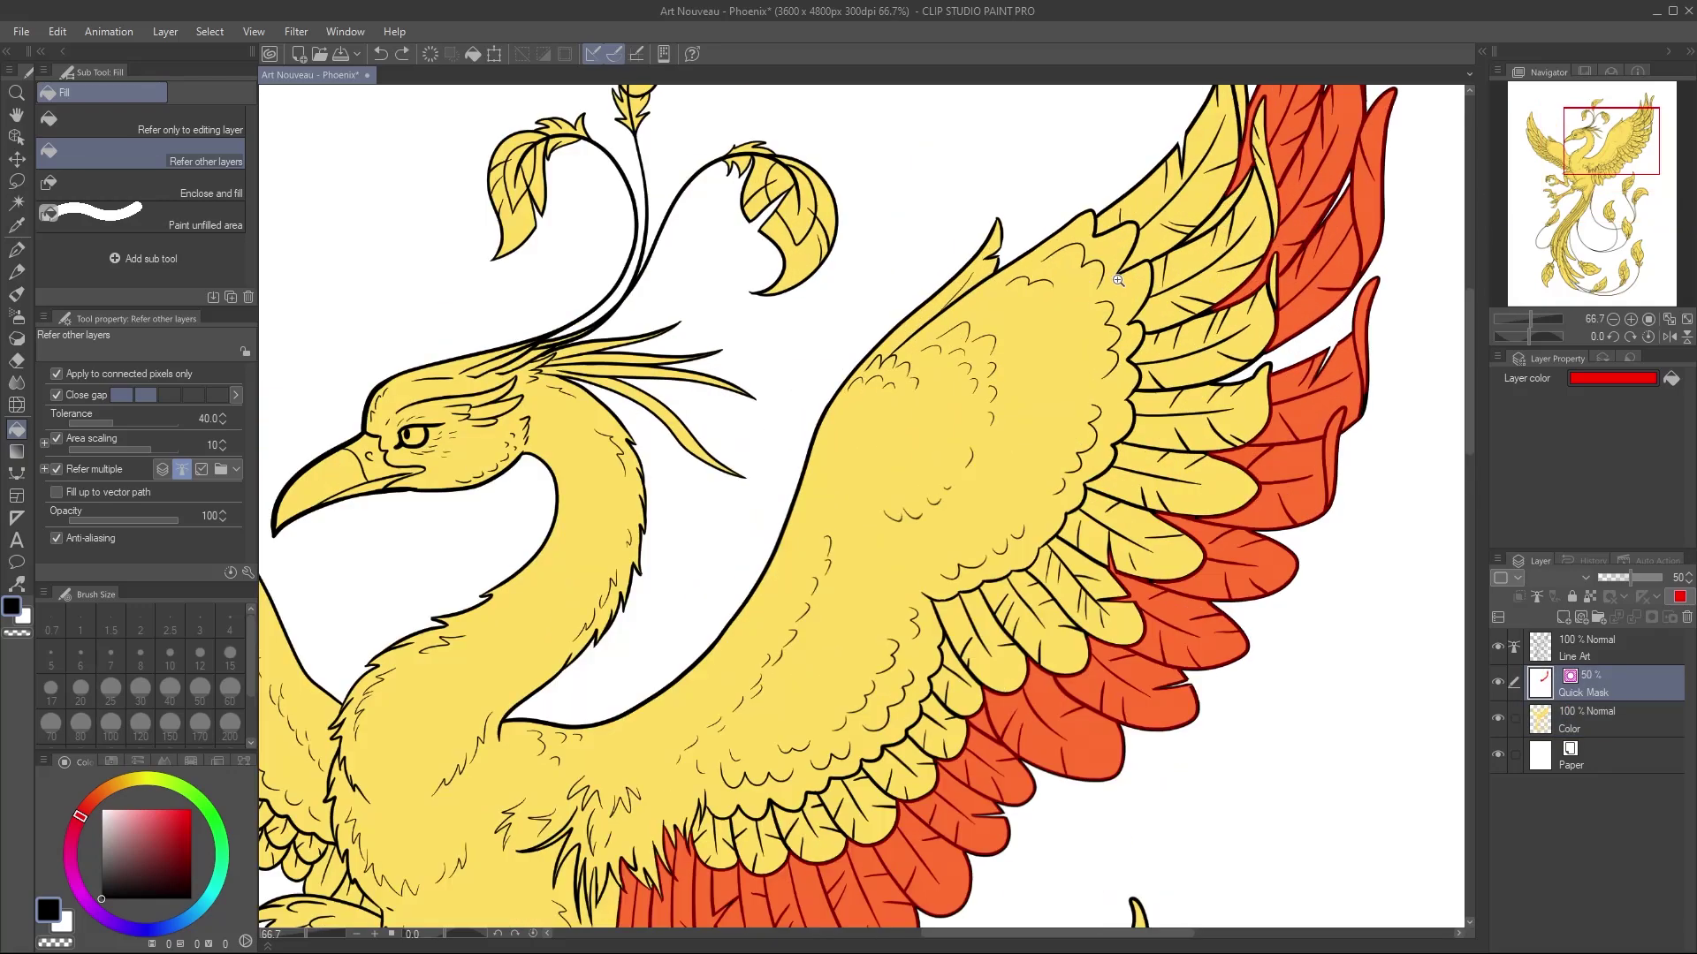
Step: Paint over the unfilled gaps in the right wing's masked outer feathers with the G-pen, varying the brush size
scroll(1141, 507, up, 2)
key(p)
key(bracketright)
key(bracketright)
key(bracketright)
key(bracketright)
key(bracketright)
key(bracketright)
scroll(1025, 521, down, 5)
click(947, 516)
drag(832, 660, 872, 666)
drag(898, 759, 1022, 458)
key(bracketleft)
key(bracketleft)
key(bracketleft)
key(bracketleft)
key(bracketleft)
key(bracketleft)
drag(733, 623, 1134, 282)
drag(890, 424, 890, 435)
drag(669, 716, 932, 484)
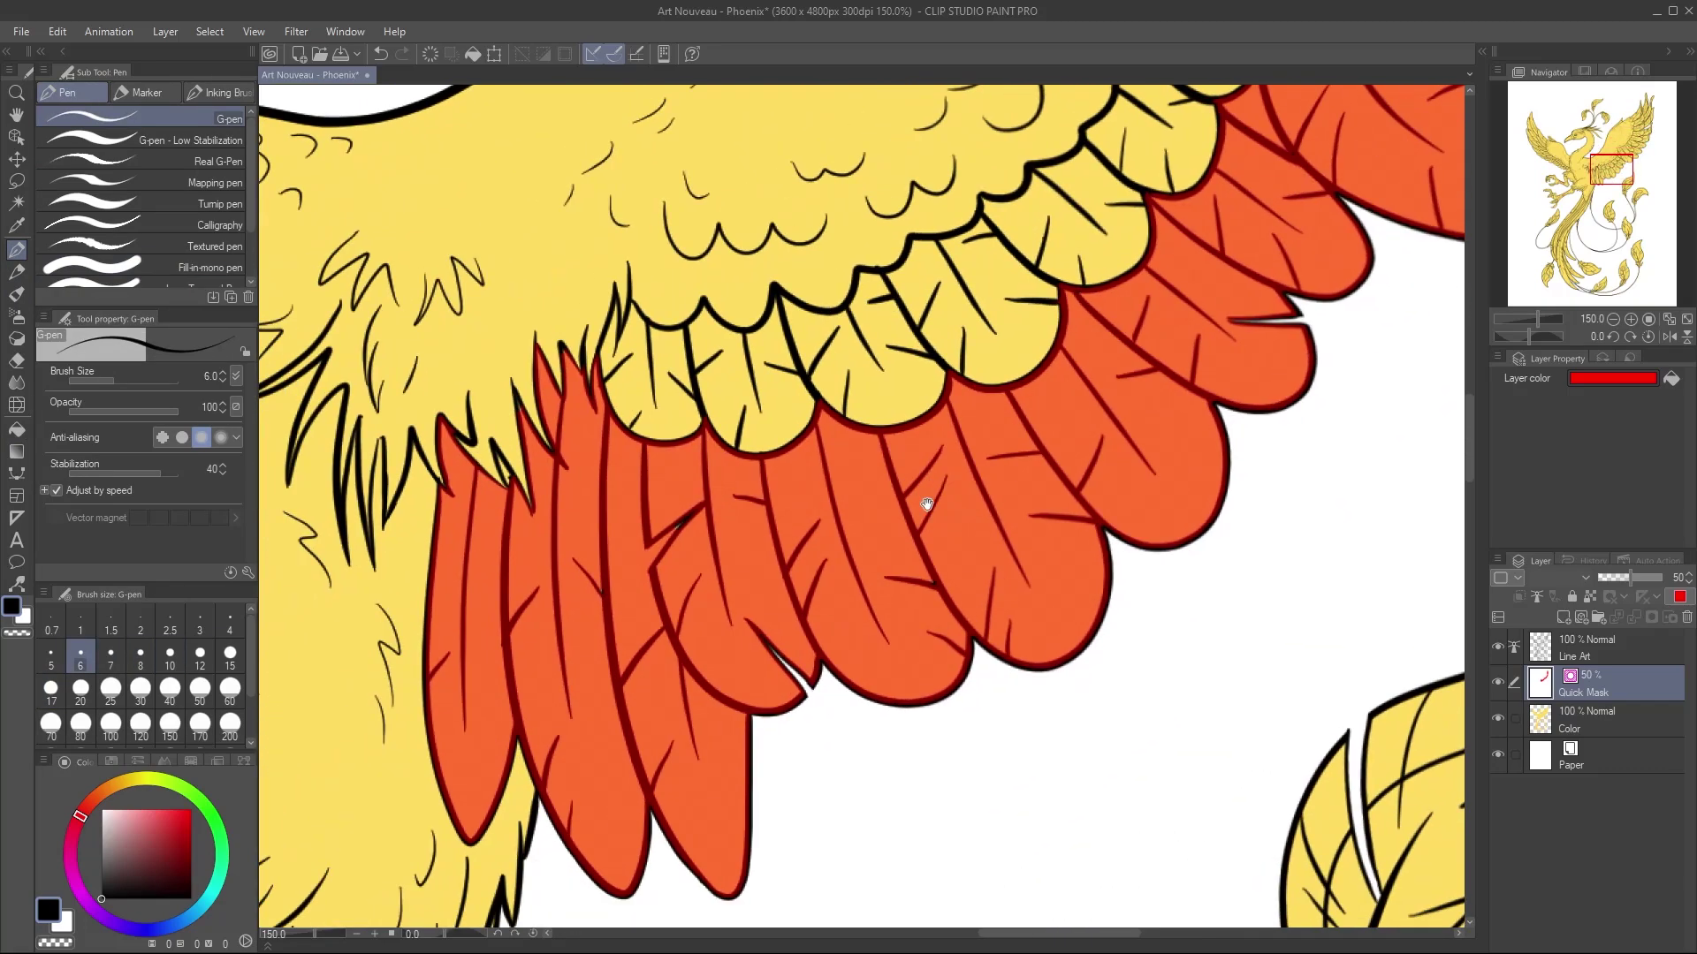
Step: Cover the remaining gaps in the masked lower feathers of the right wing near the body with the G-pen
key(bracketright)
key(bracketright)
key(bracketright)
key(bracketright)
key(bracketright)
drag(686, 512, 886, 513)
drag(774, 594, 899, 587)
key(bracketleft)
key(bracketleft)
key(bracketleft)
key(bracketleft)
key(bracketleft)
key(bracketleft)
drag(821, 445, 832, 469)
scroll(909, 333, down, 3)
scroll(909, 333, down, 1)
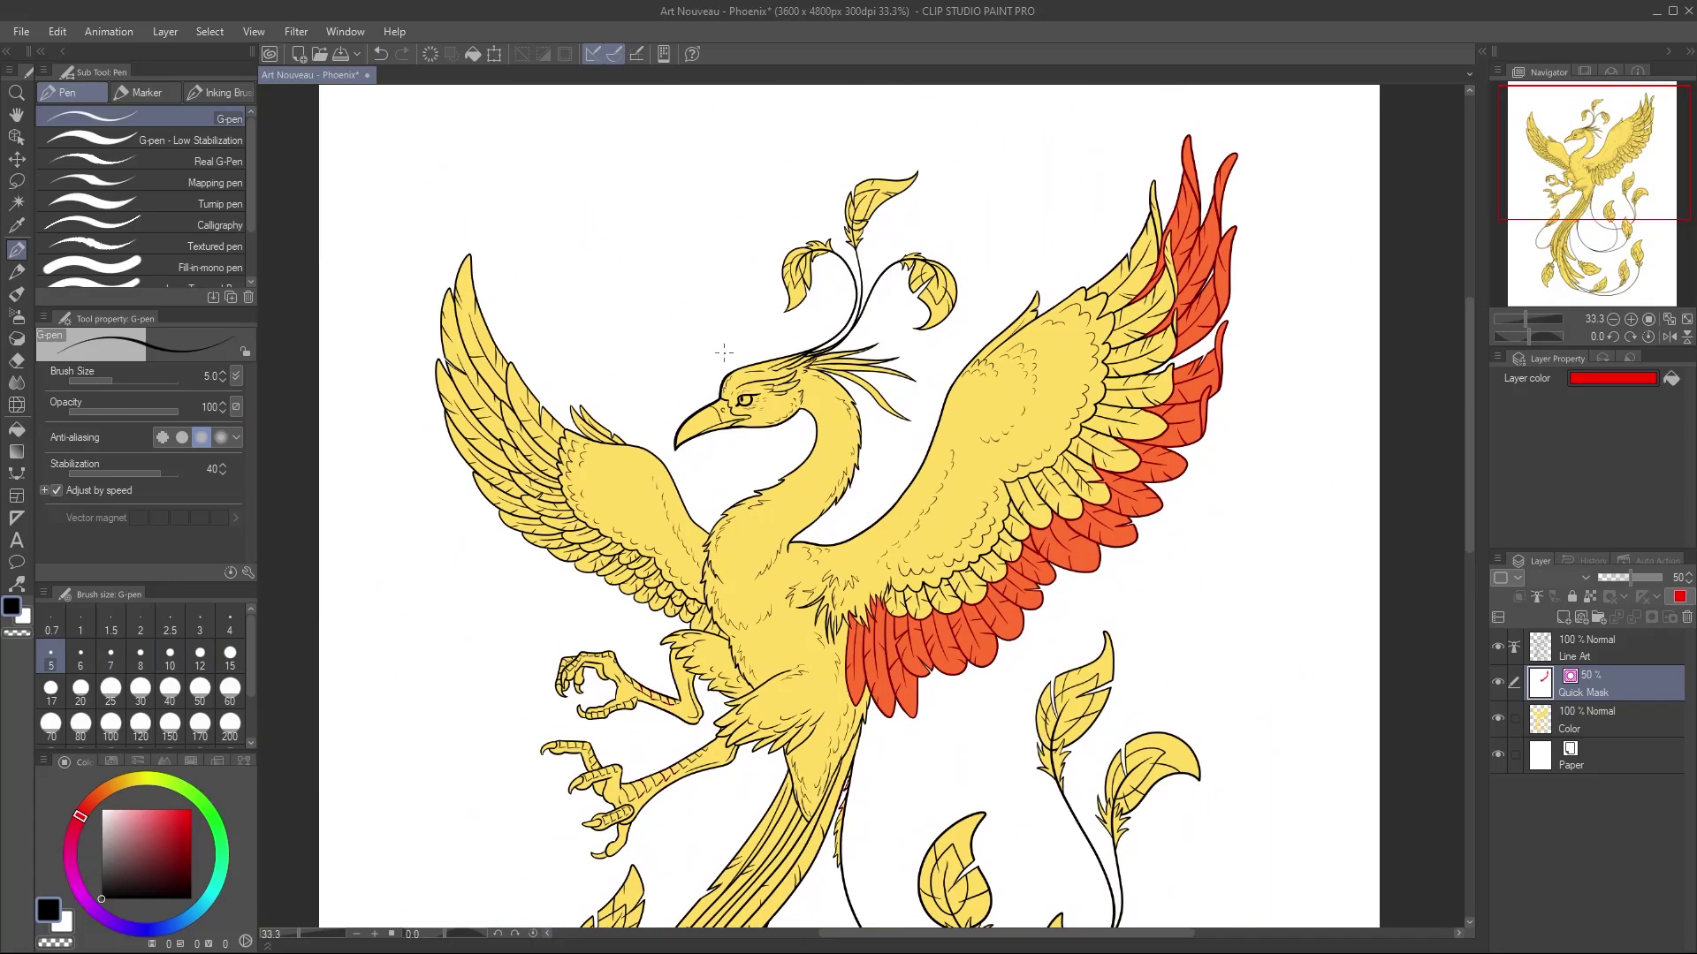
Step: Turn the quick mask into a selection and brush soft red shading onto the selected feathers on the Color layer
click(207, 31)
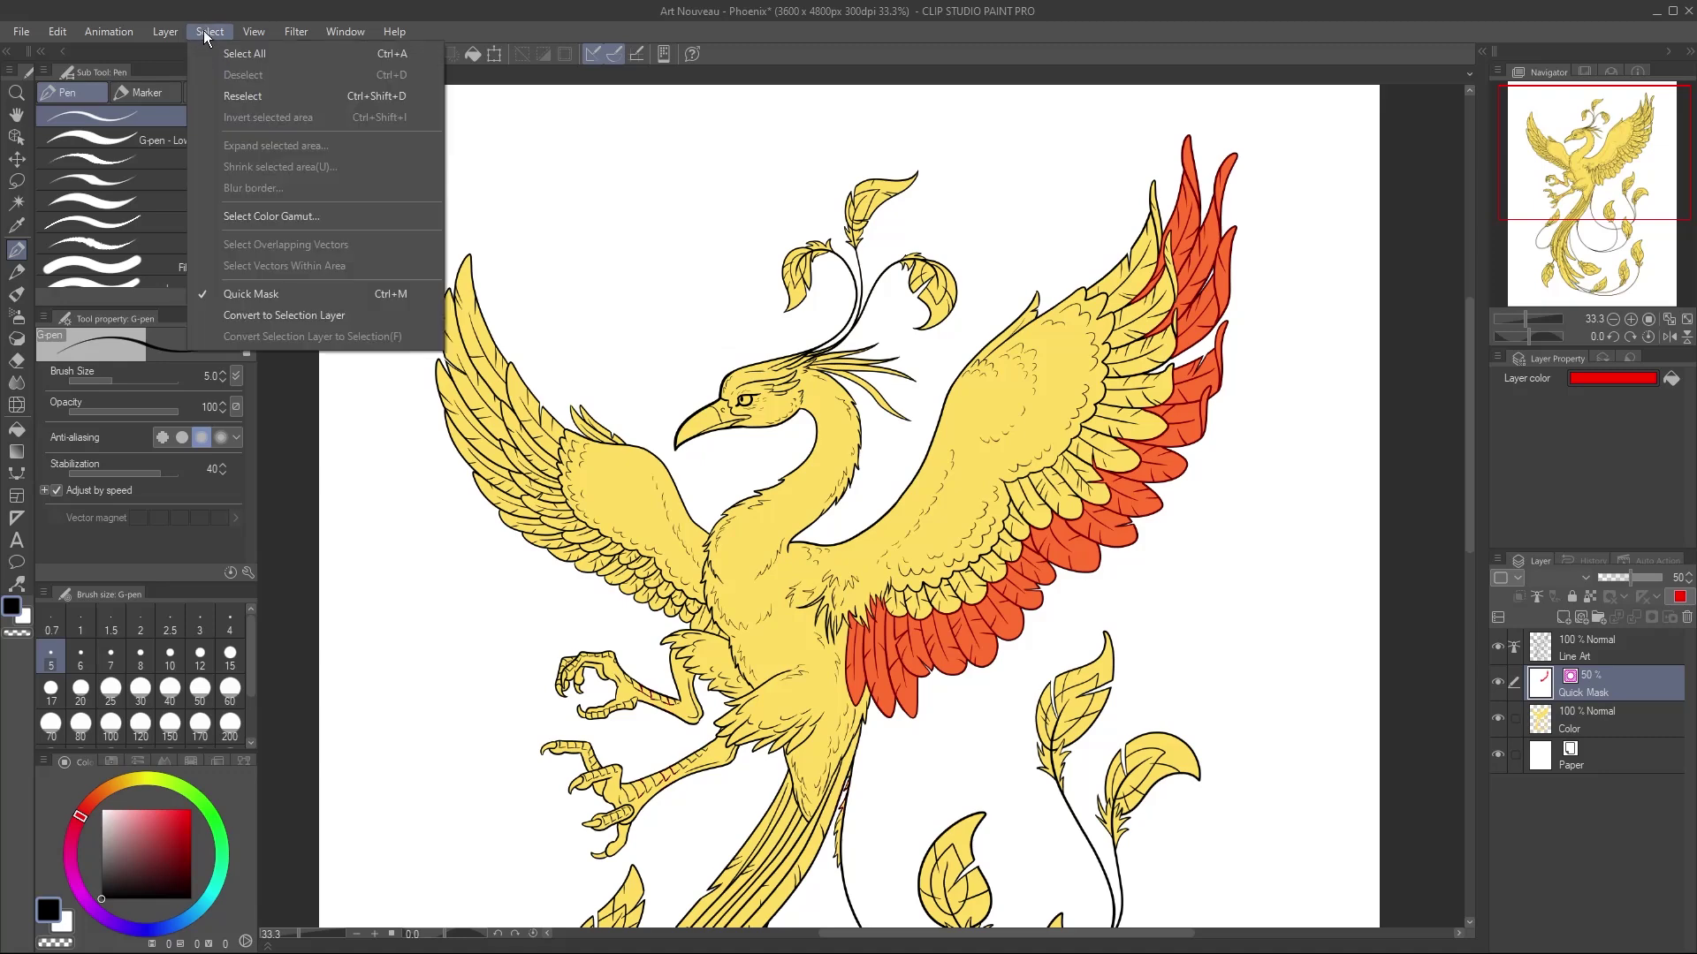
click(305, 292)
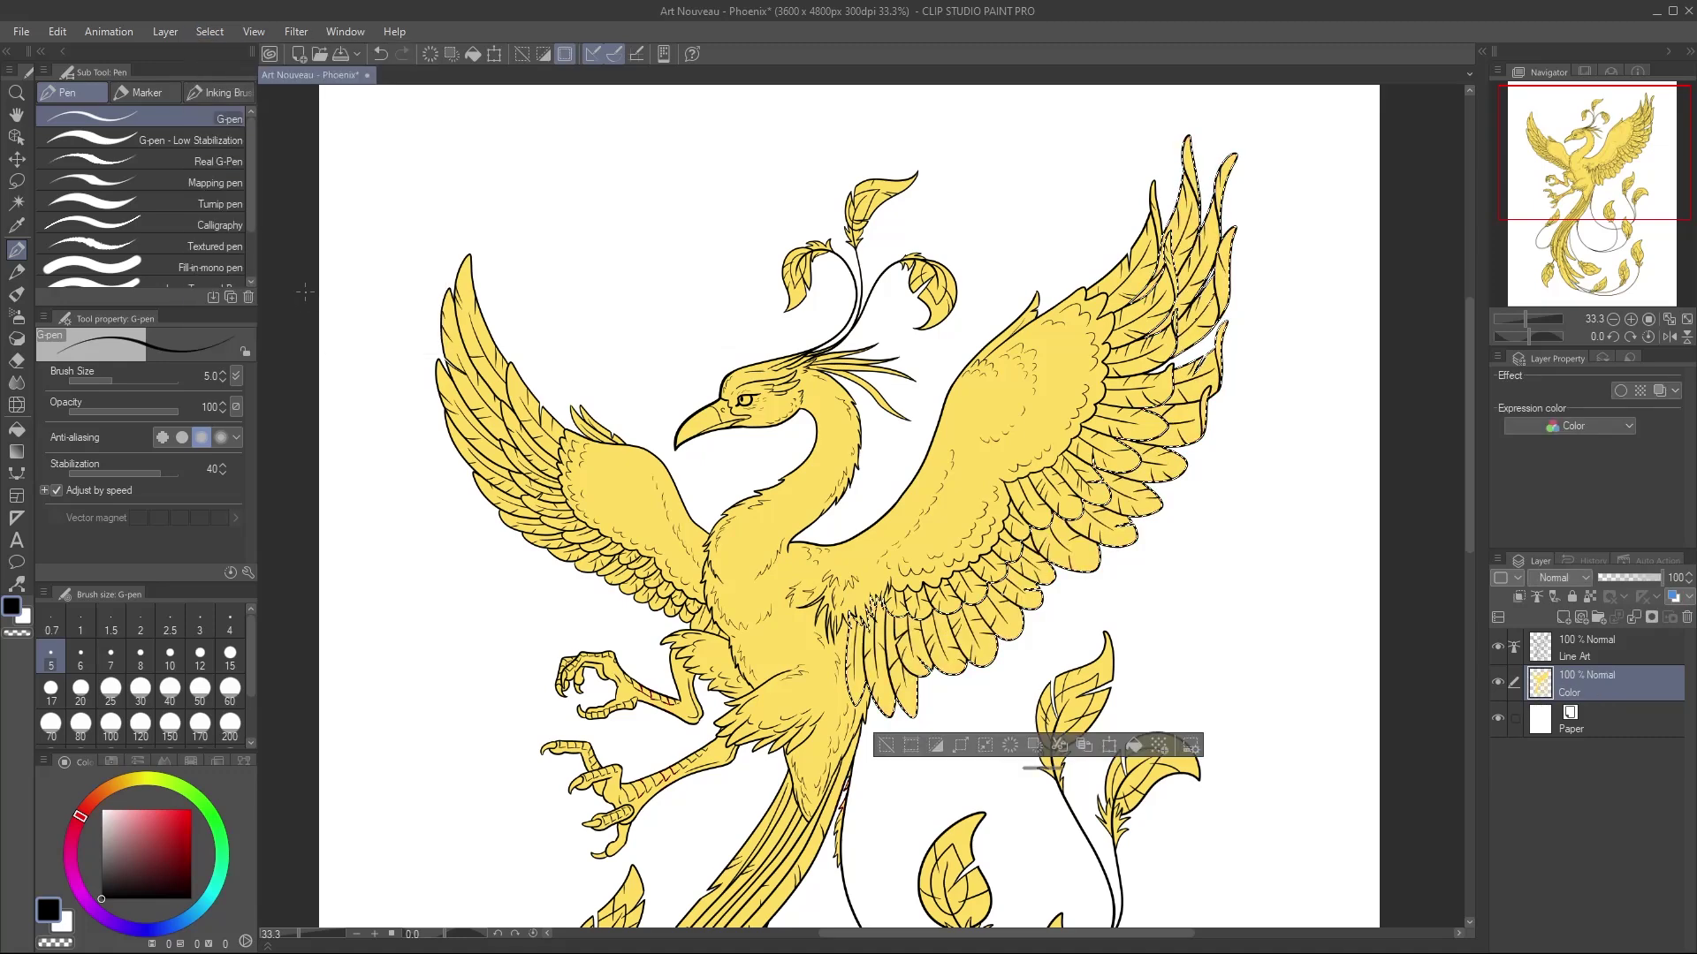
key(b)
click(190, 809)
mouse_move(1101, 199)
mouse_down()
mouse_move(822, 570)
mouse_move(1118, 404)
mouse_move(1188, 256)
mouse_up()
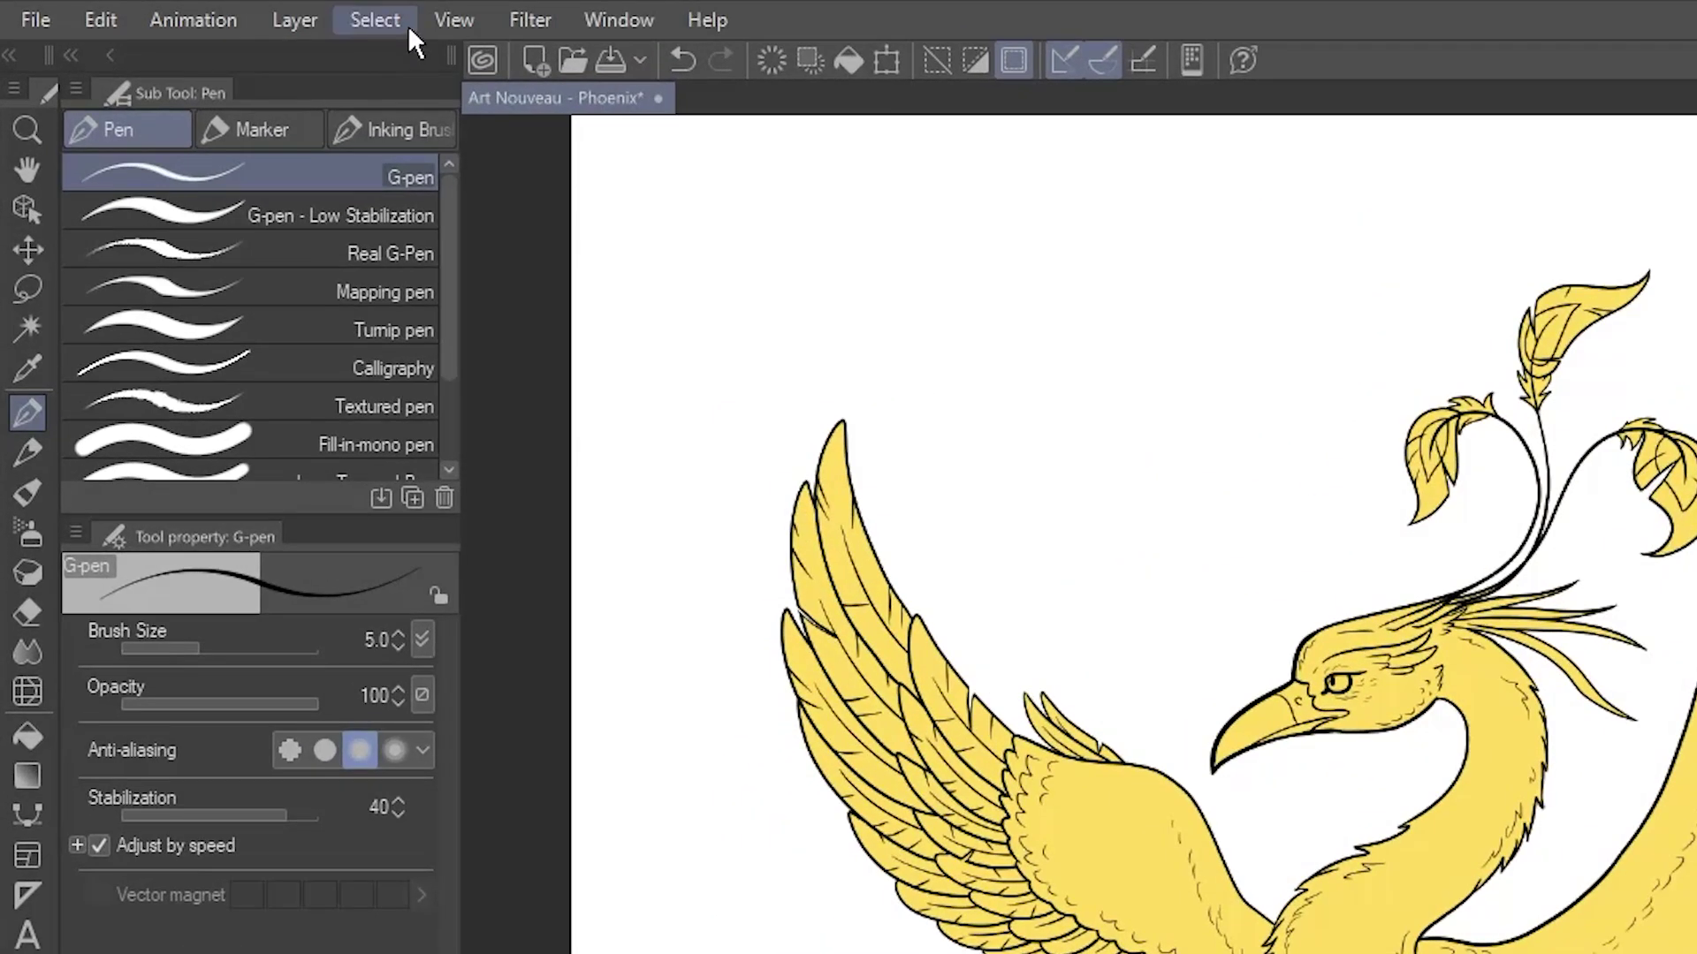
Step: Convert the feather selection to a selection layer and toggle that layer's visibility off and on
click(409, 39)
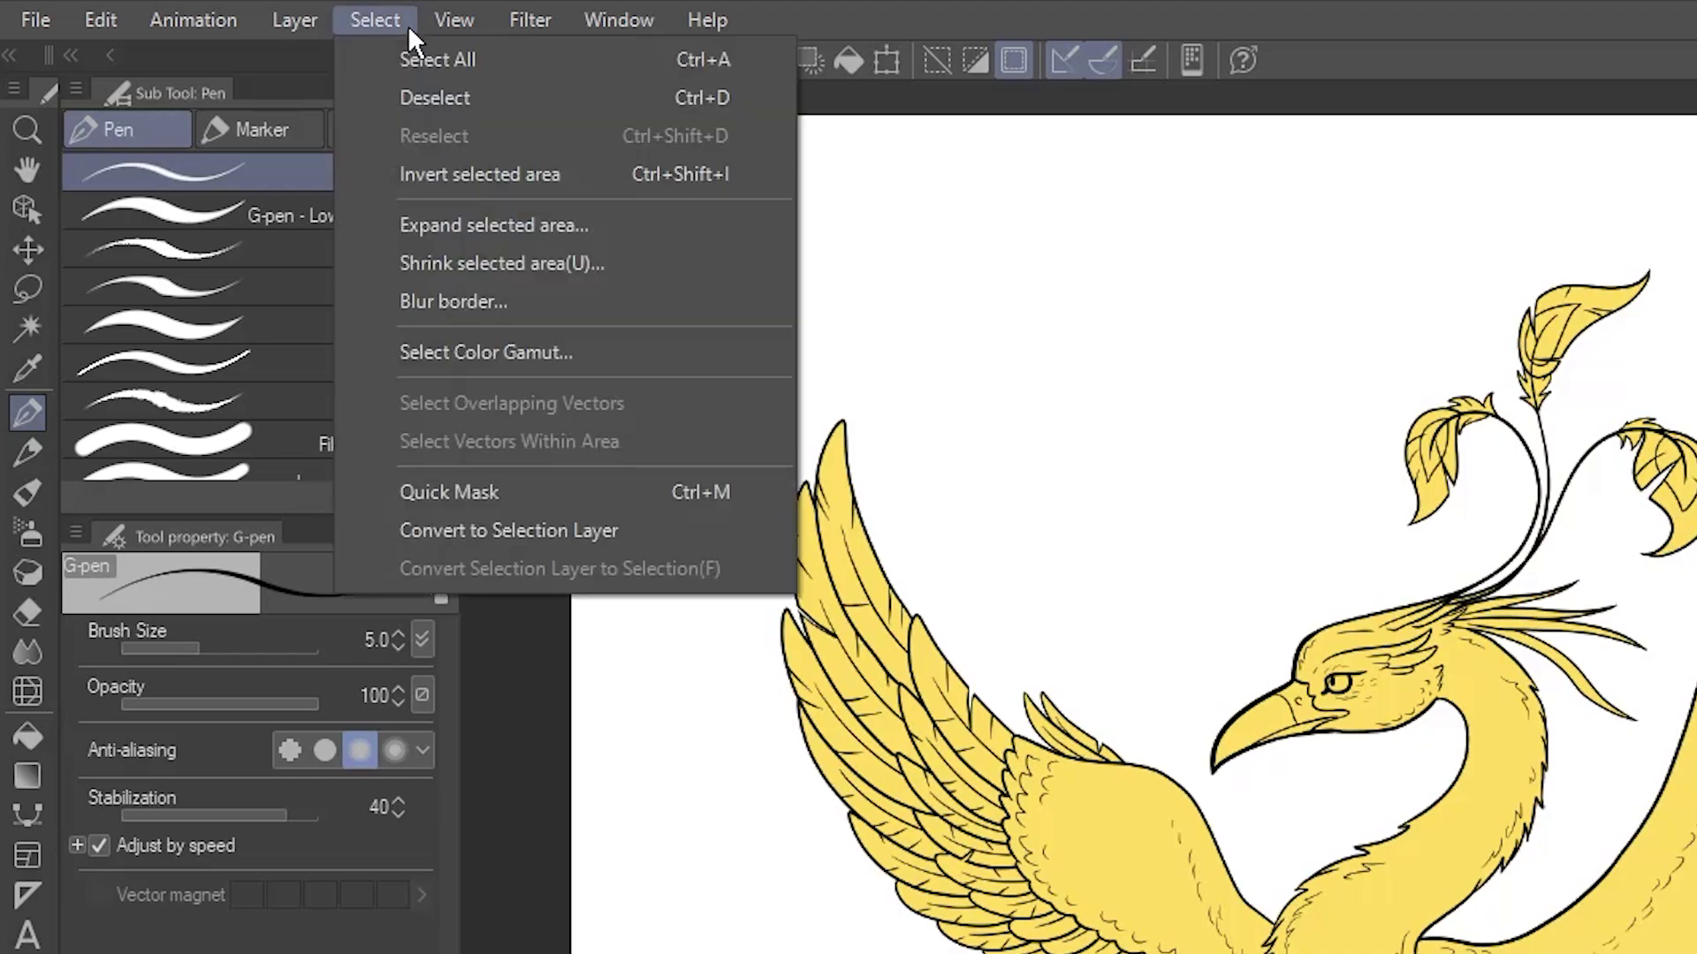
click(651, 530)
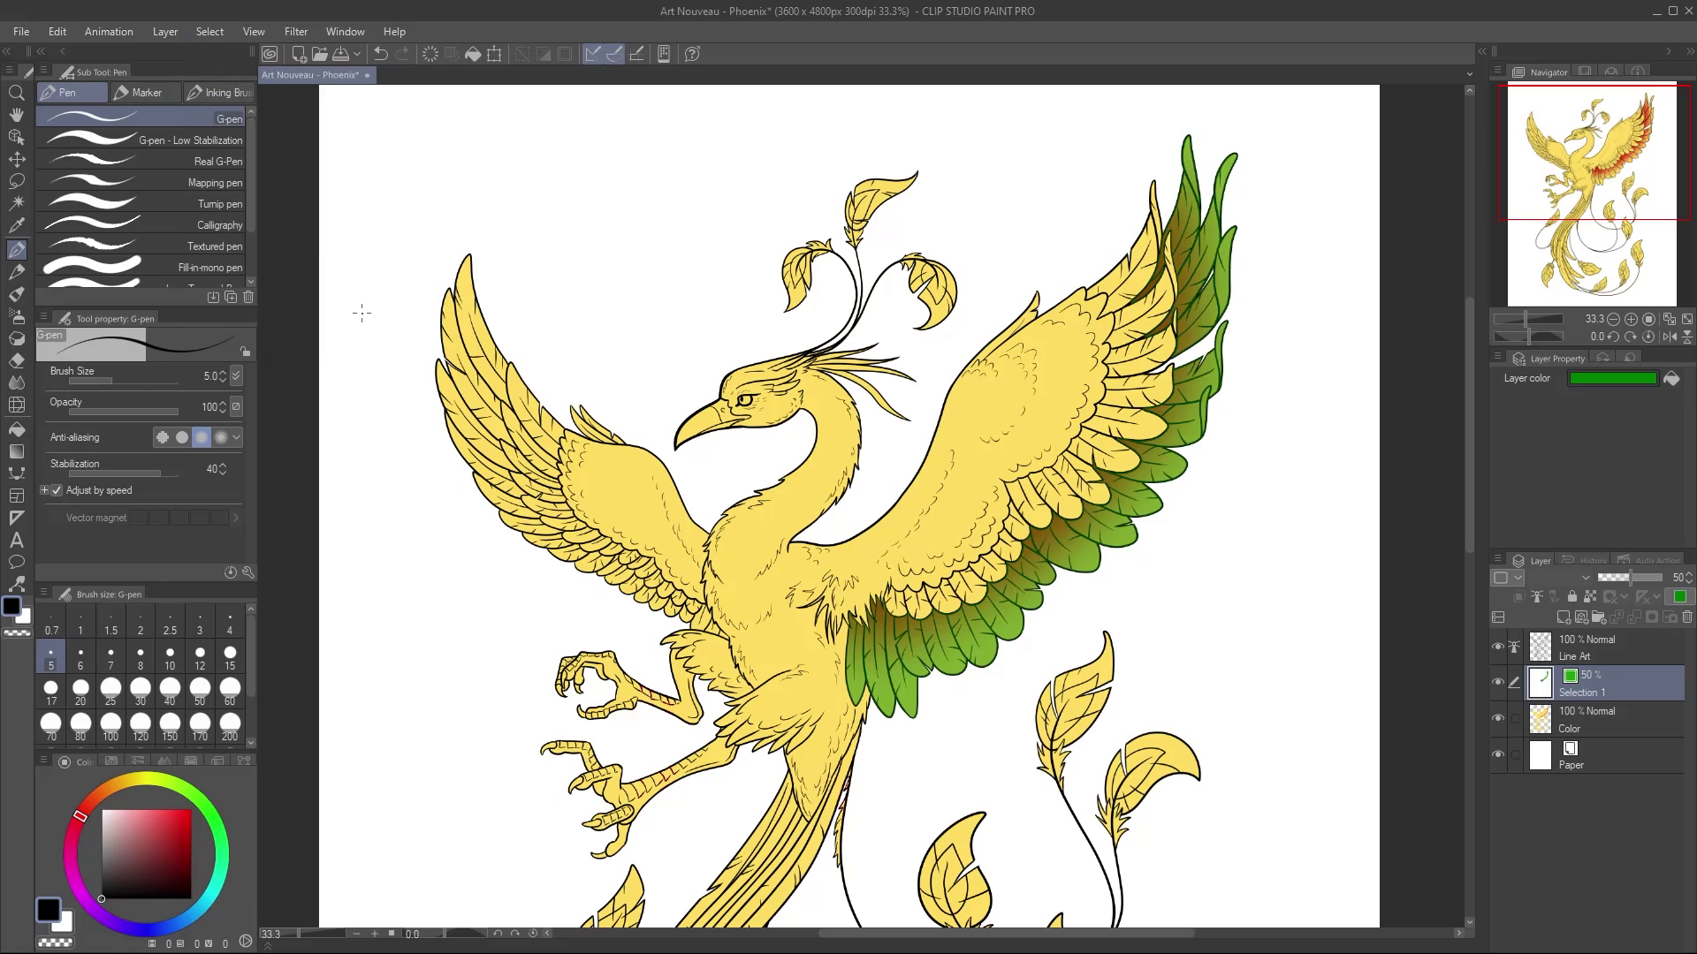
click(1497, 684)
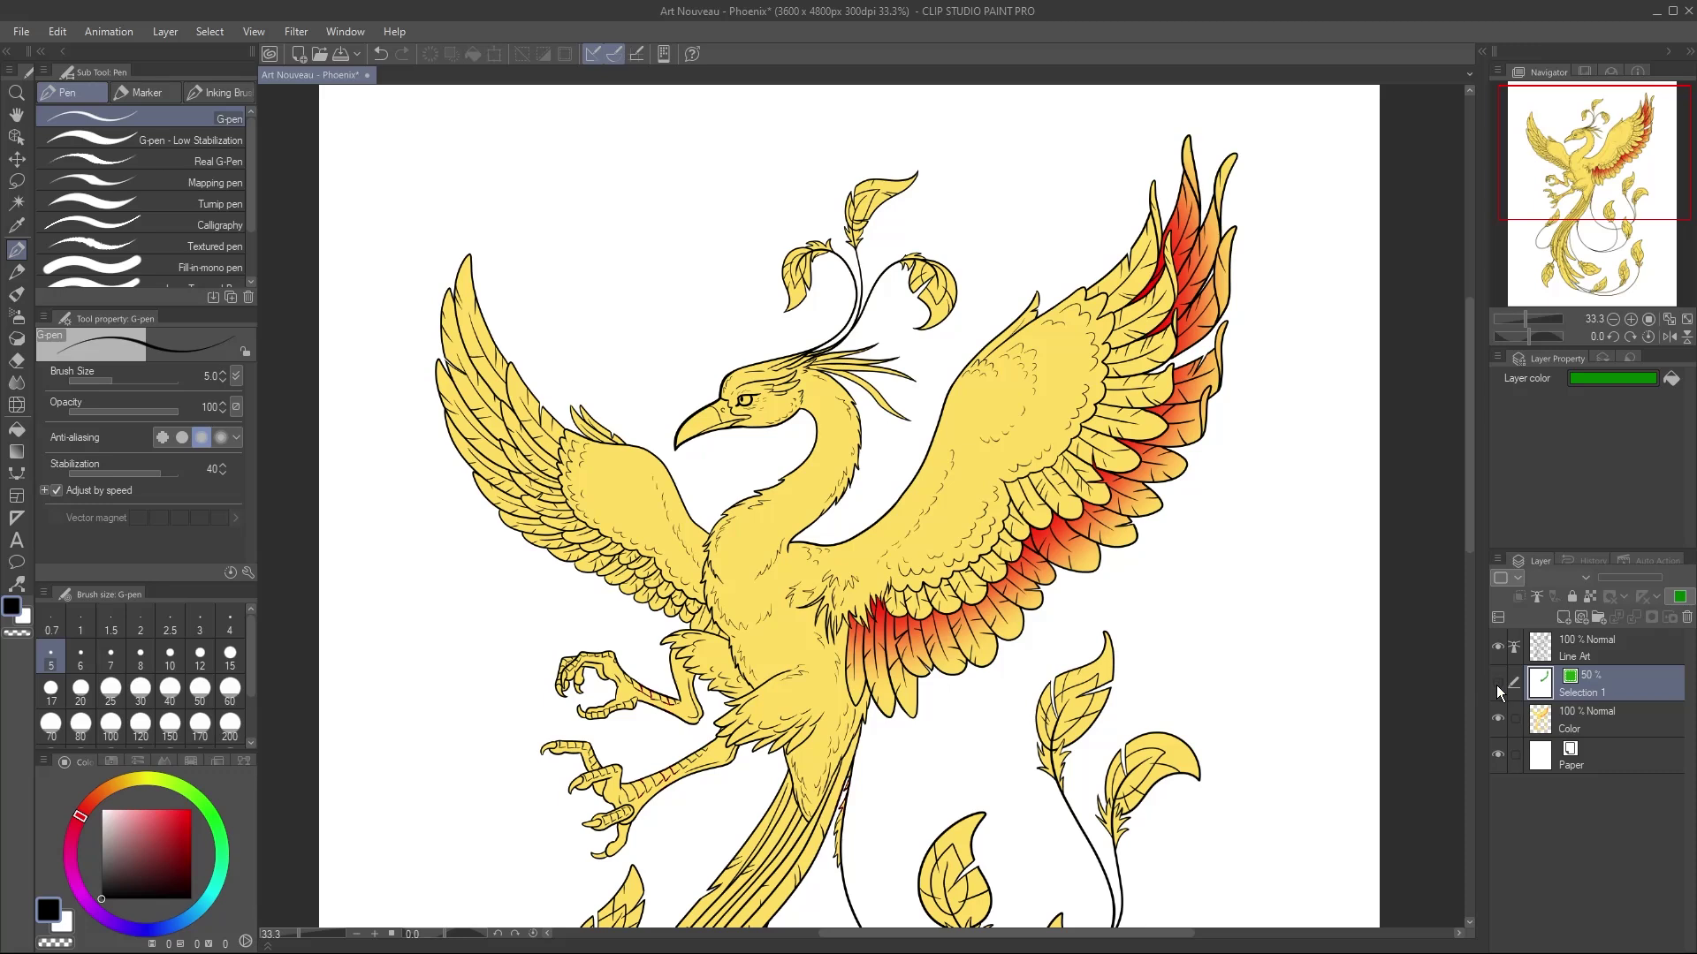
click(1497, 685)
Step: Fill the left wing's outer feathers on the Selection 1 layer and paint over missed areas with the G-pen at size 12
key(g)
mouse_move(464, 273)
mouse_down()
mouse_move(517, 494)
mouse_move(673, 607)
mouse_move(1193, 751)
mouse_up()
scroll(708, 619, up, 5)
key(p)
mouse_move(714, 442)
mouse_down()
mouse_move(679, 471)
mouse_move(791, 265)
mouse_up()
scroll(679, 471, down, 2)
key(bracketright)
key(bracketright)
key(bracketright)
key(bracketright)
key(bracketright)
drag(928, 848, 719, 530)
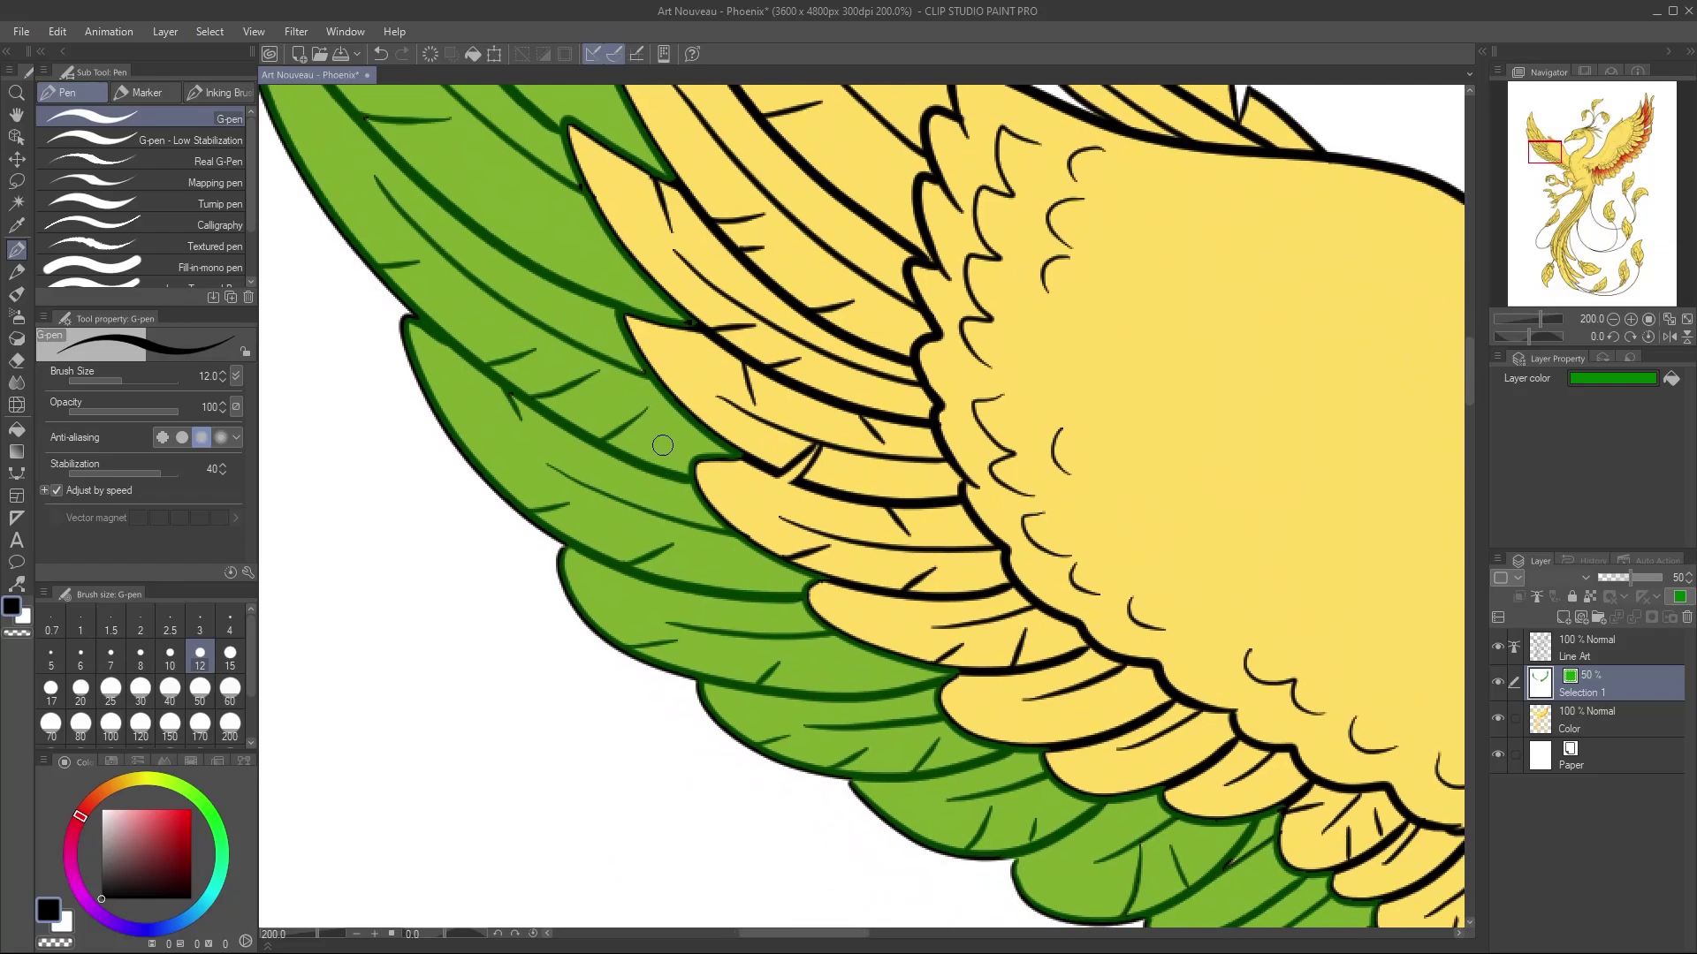
Step: Touch up the small leftover gaps in the left wing's outer feathers with the G-pen at size 7
scroll(719, 539, up, 4)
key(bracketleft)
key(bracketleft)
key(bracketleft)
drag(1149, 840, 838, 480)
scroll(839, 480, down, 7)
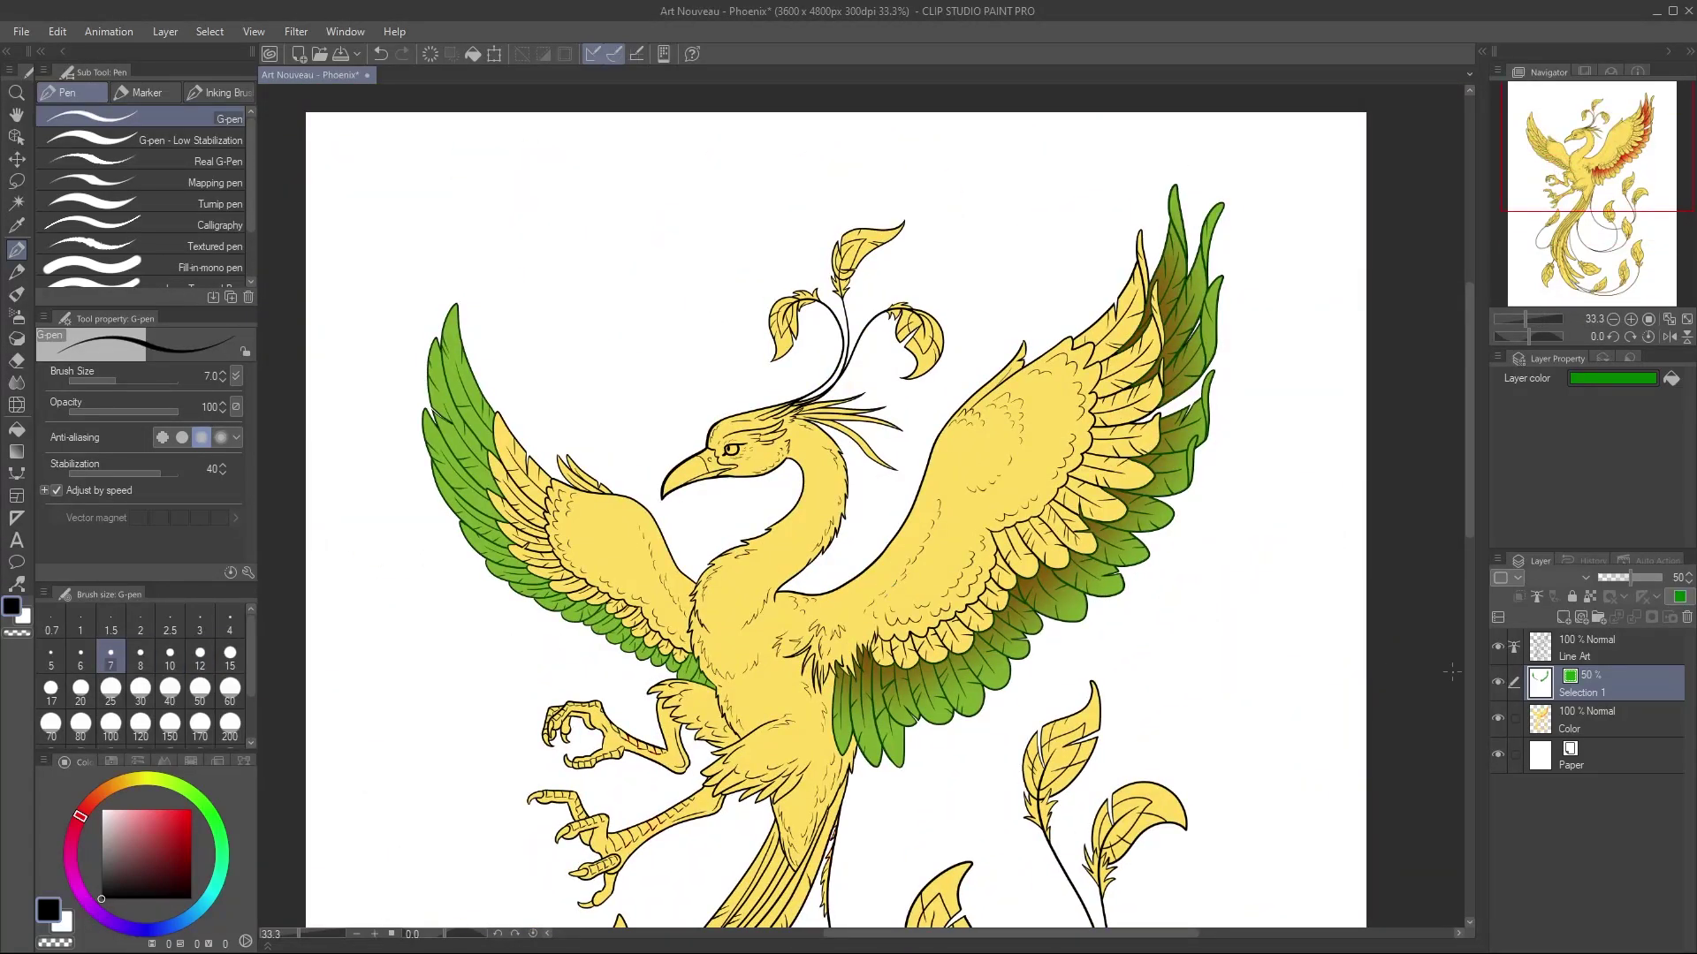
Step: Hide the Selection 1 layer and load its painted area as a selection
click(1497, 682)
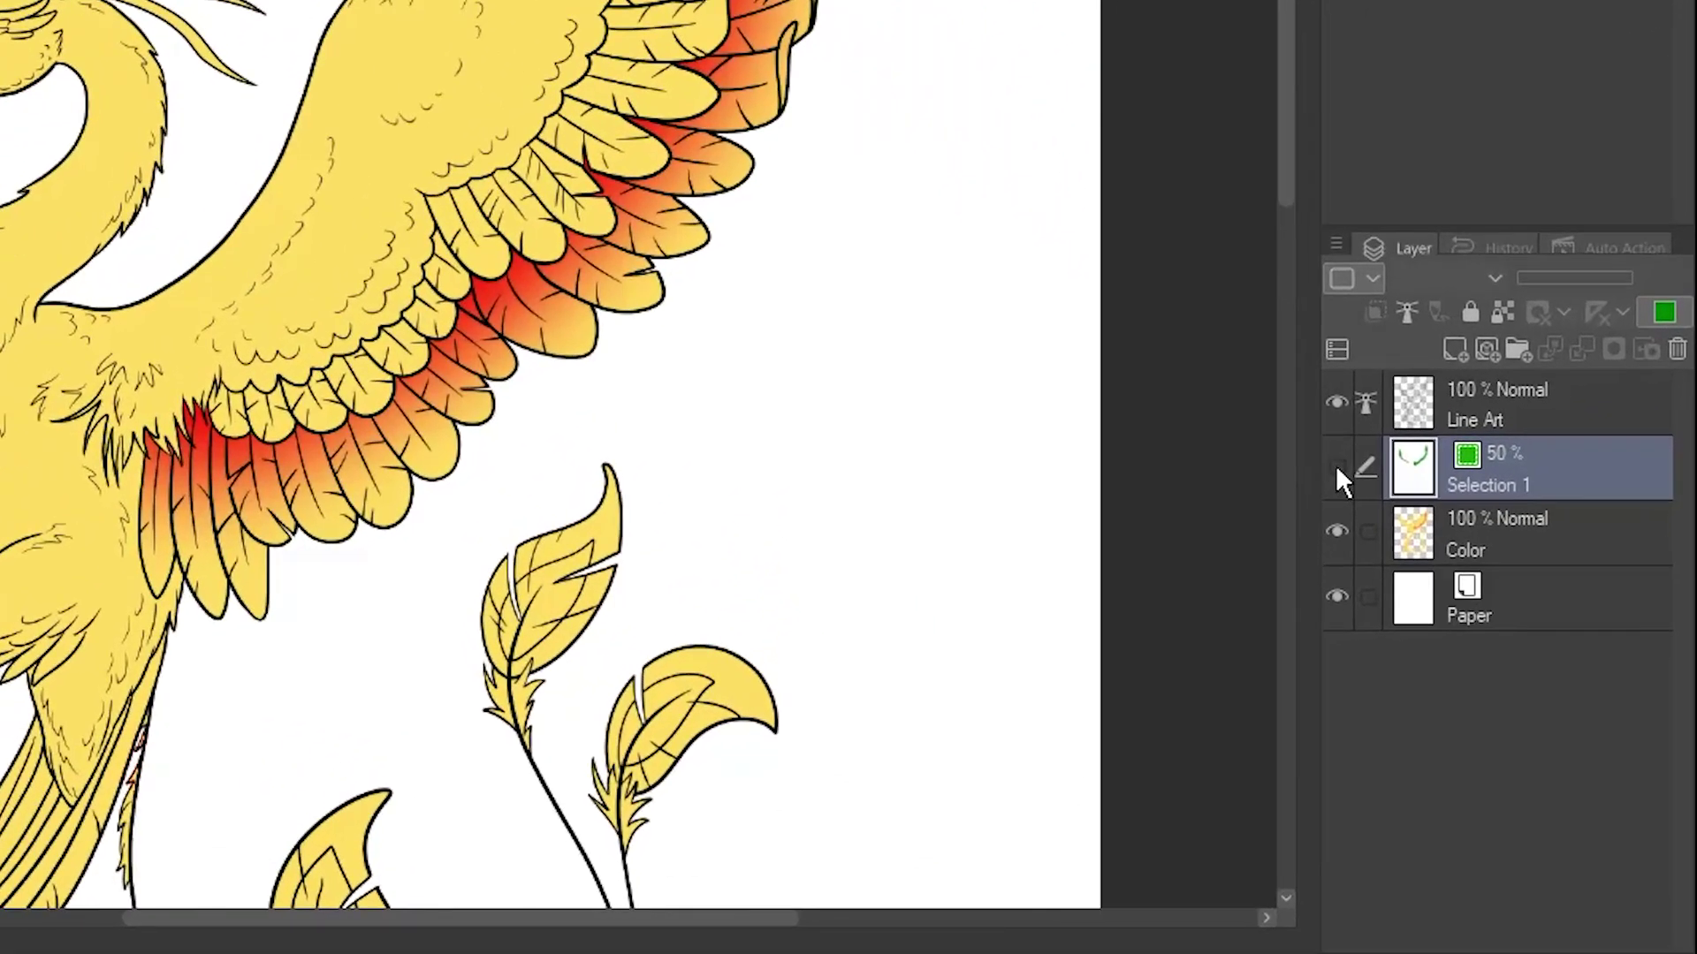
click(1466, 453)
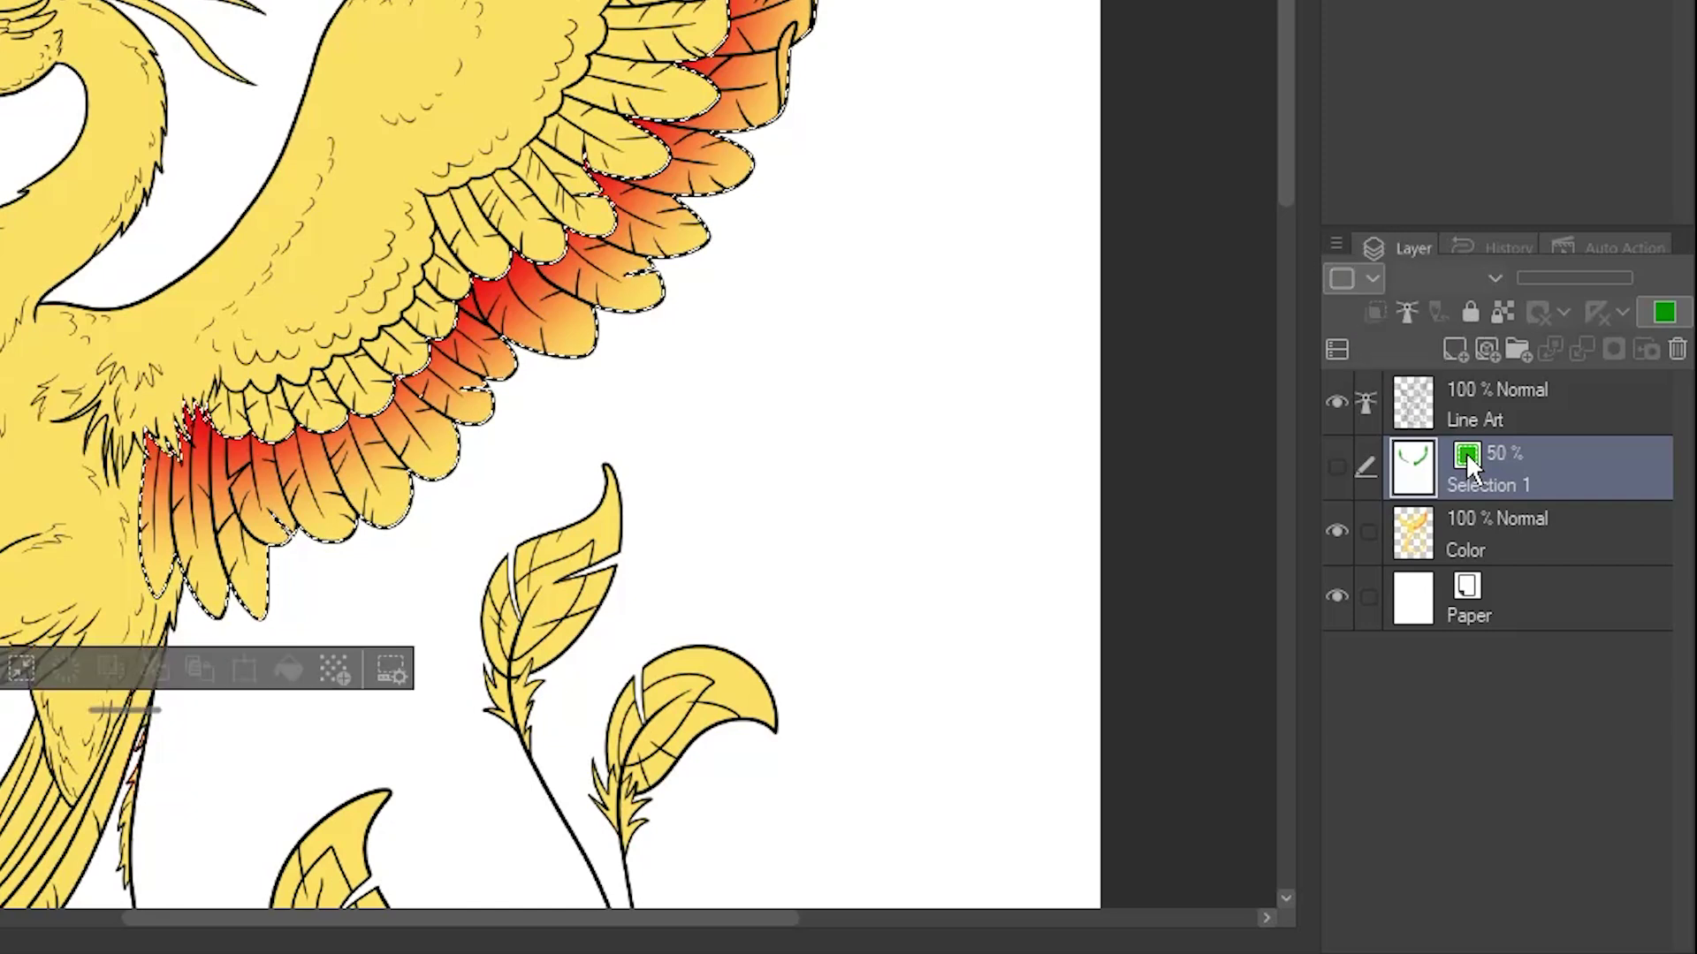
right_click(1419, 453)
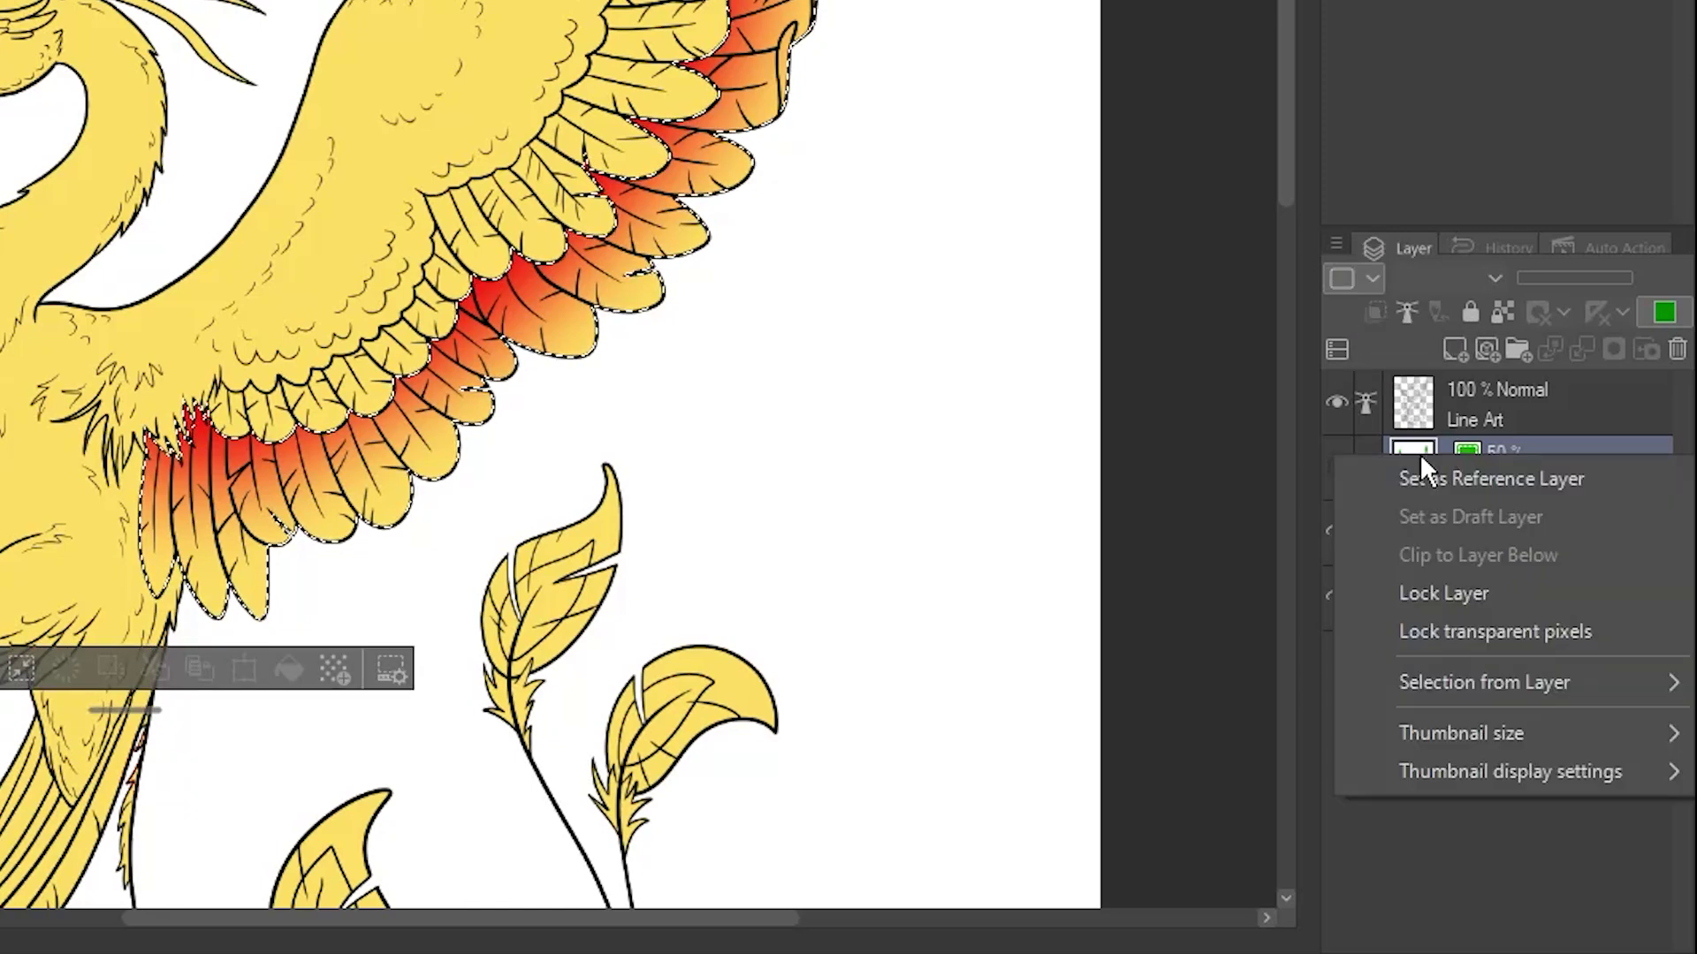
mouse_move(1593, 682)
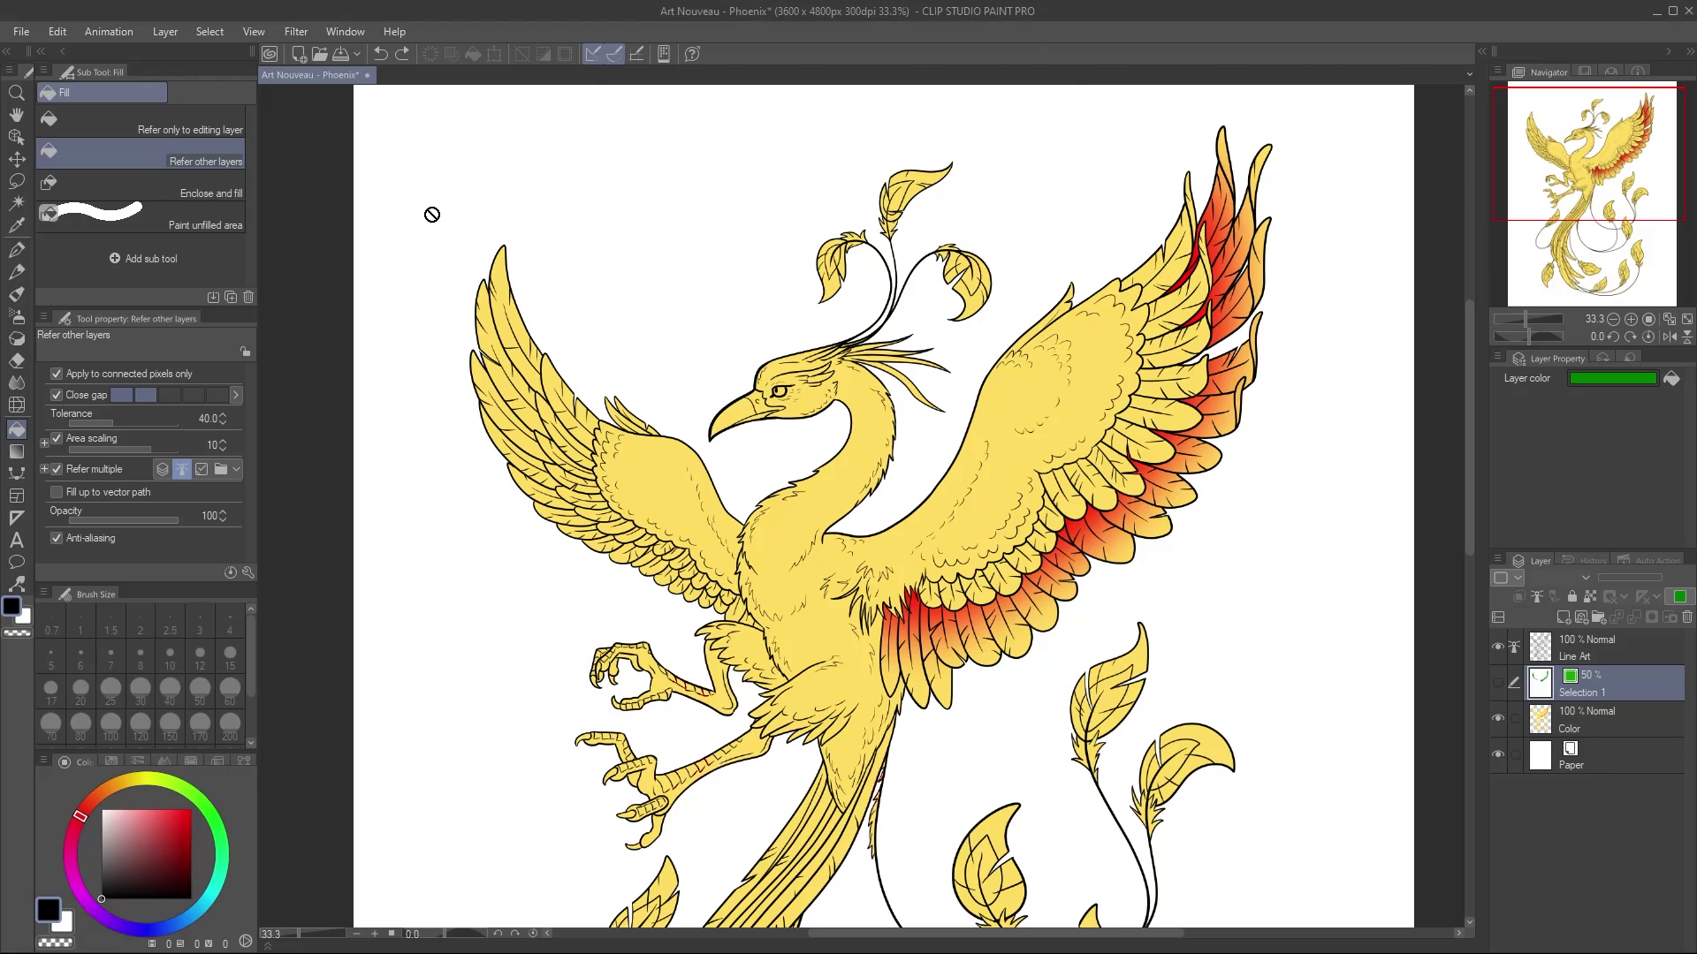
Step: Create a second selection layer and fill the phoenix's beak and feet on it
click(212, 32)
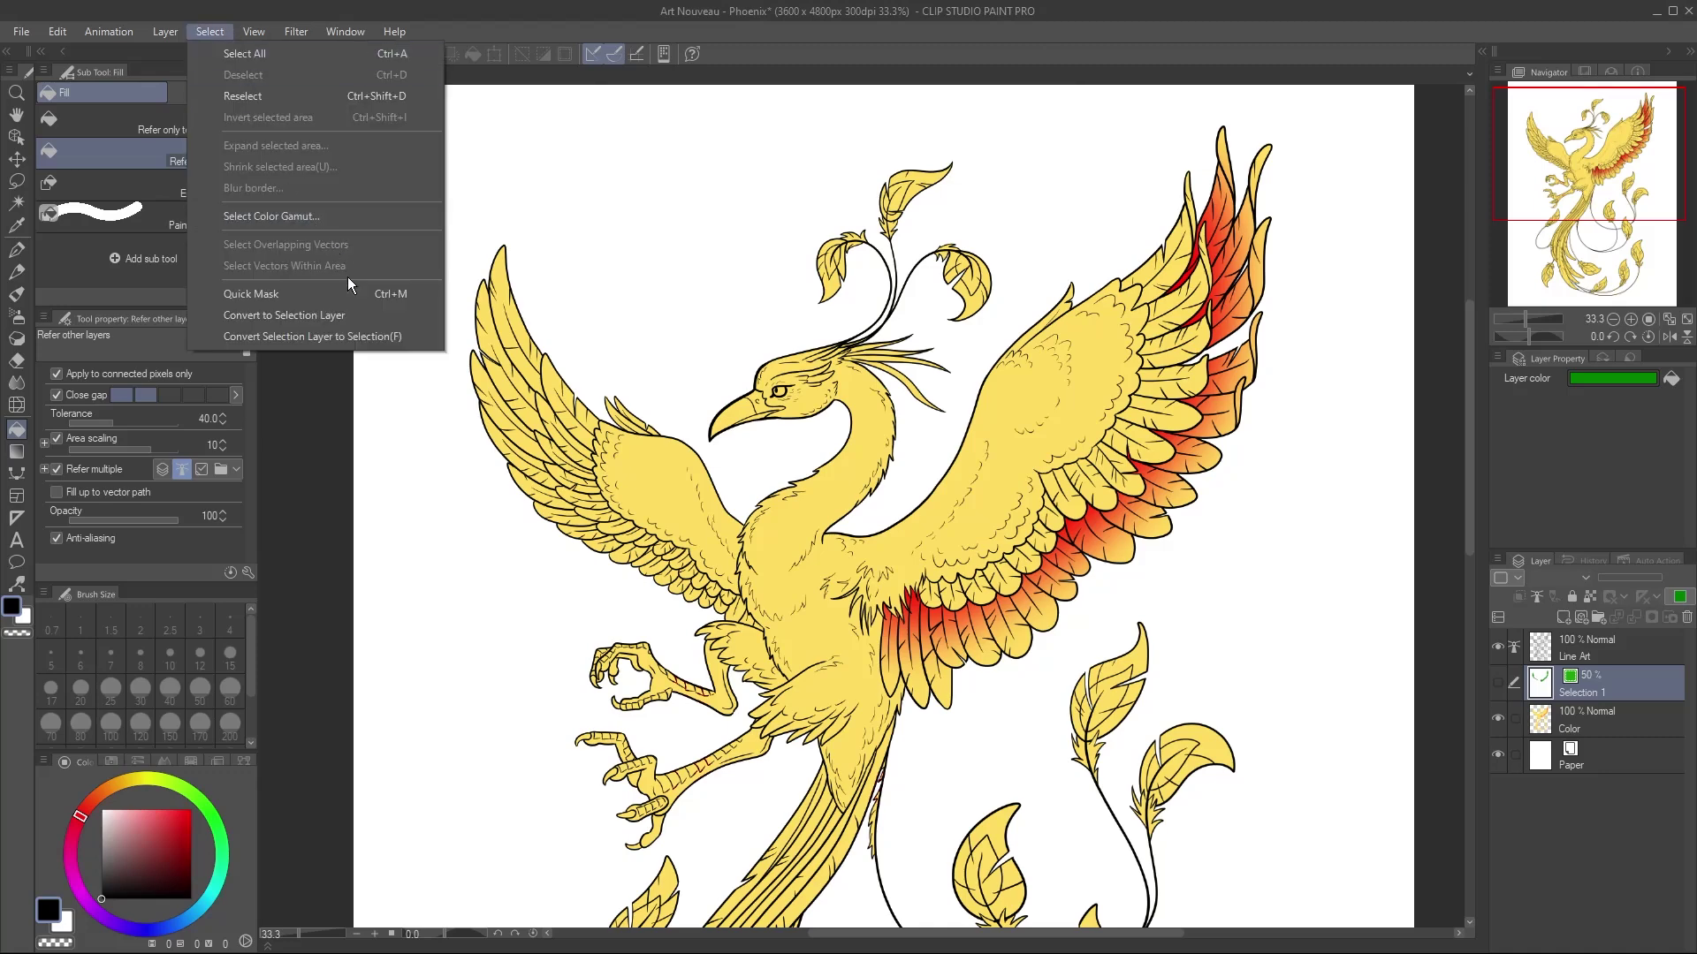
click(365, 316)
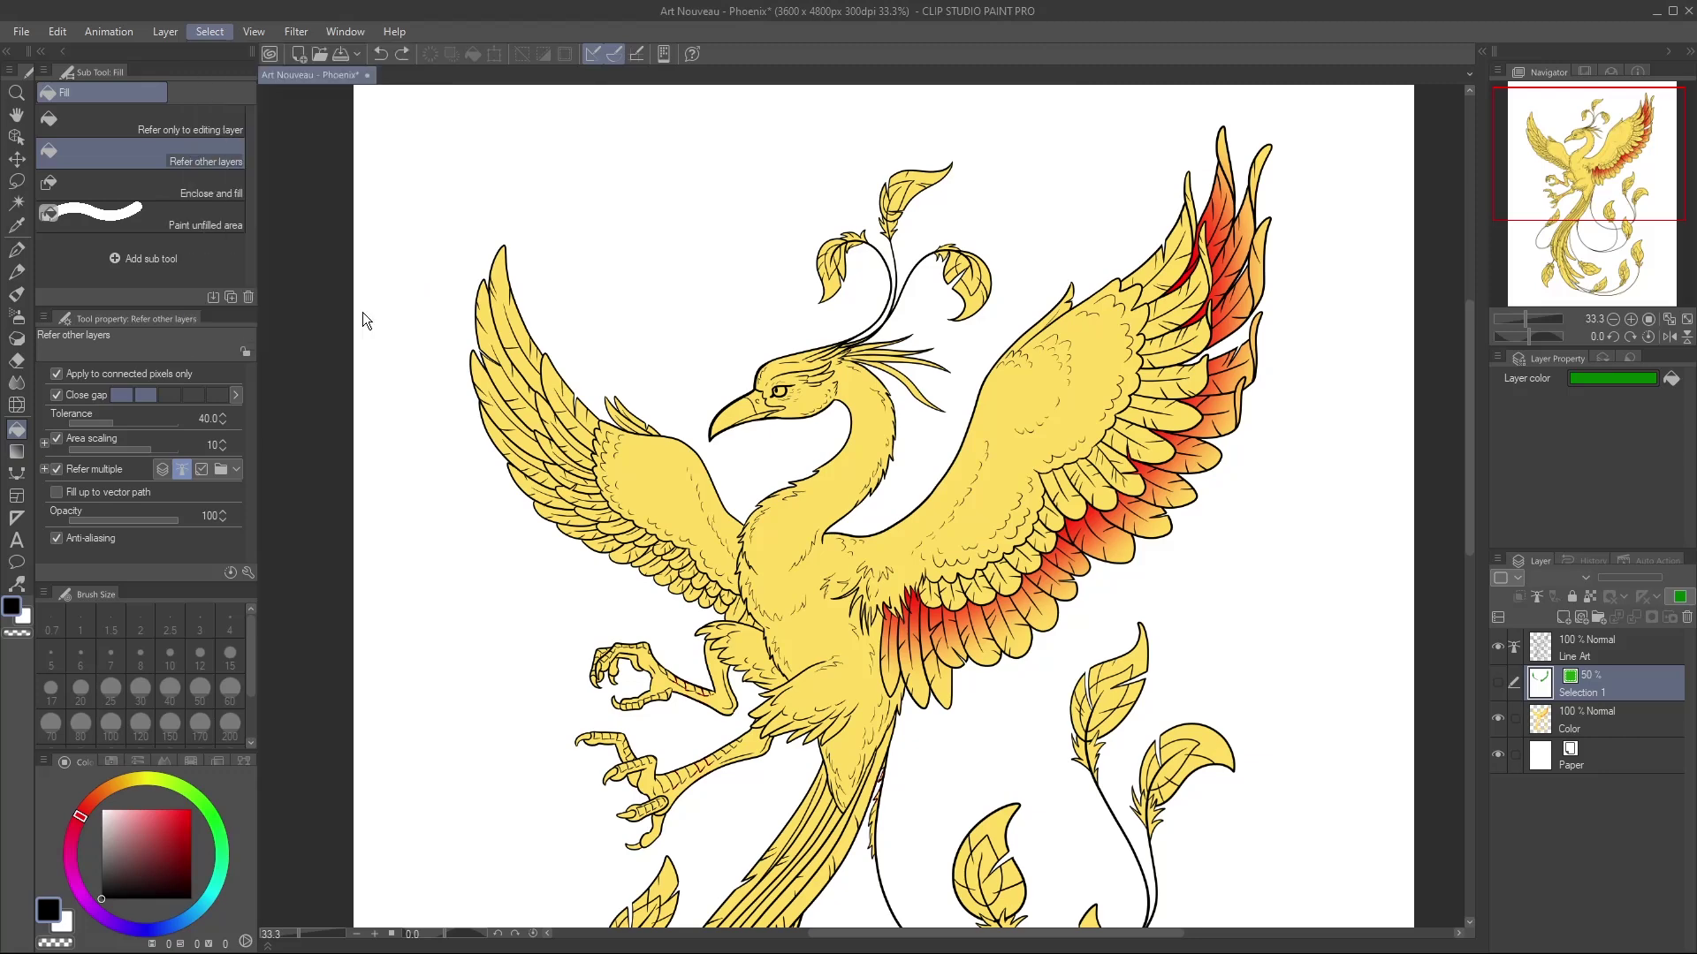
click(747, 407)
scroll(638, 811, up, 3)
mouse_move(721, 417)
mouse_down()
mouse_move(714, 453)
mouse_move(548, 338)
mouse_move(629, 355)
mouse_up()
drag(994, 584, 565, 580)
drag(610, 815, 676, 875)
Step: Paint over the gaps left in the feet on the Selection 2 layer with the G-pen at size 17
key(p)
scroll(566, 389, up, 2)
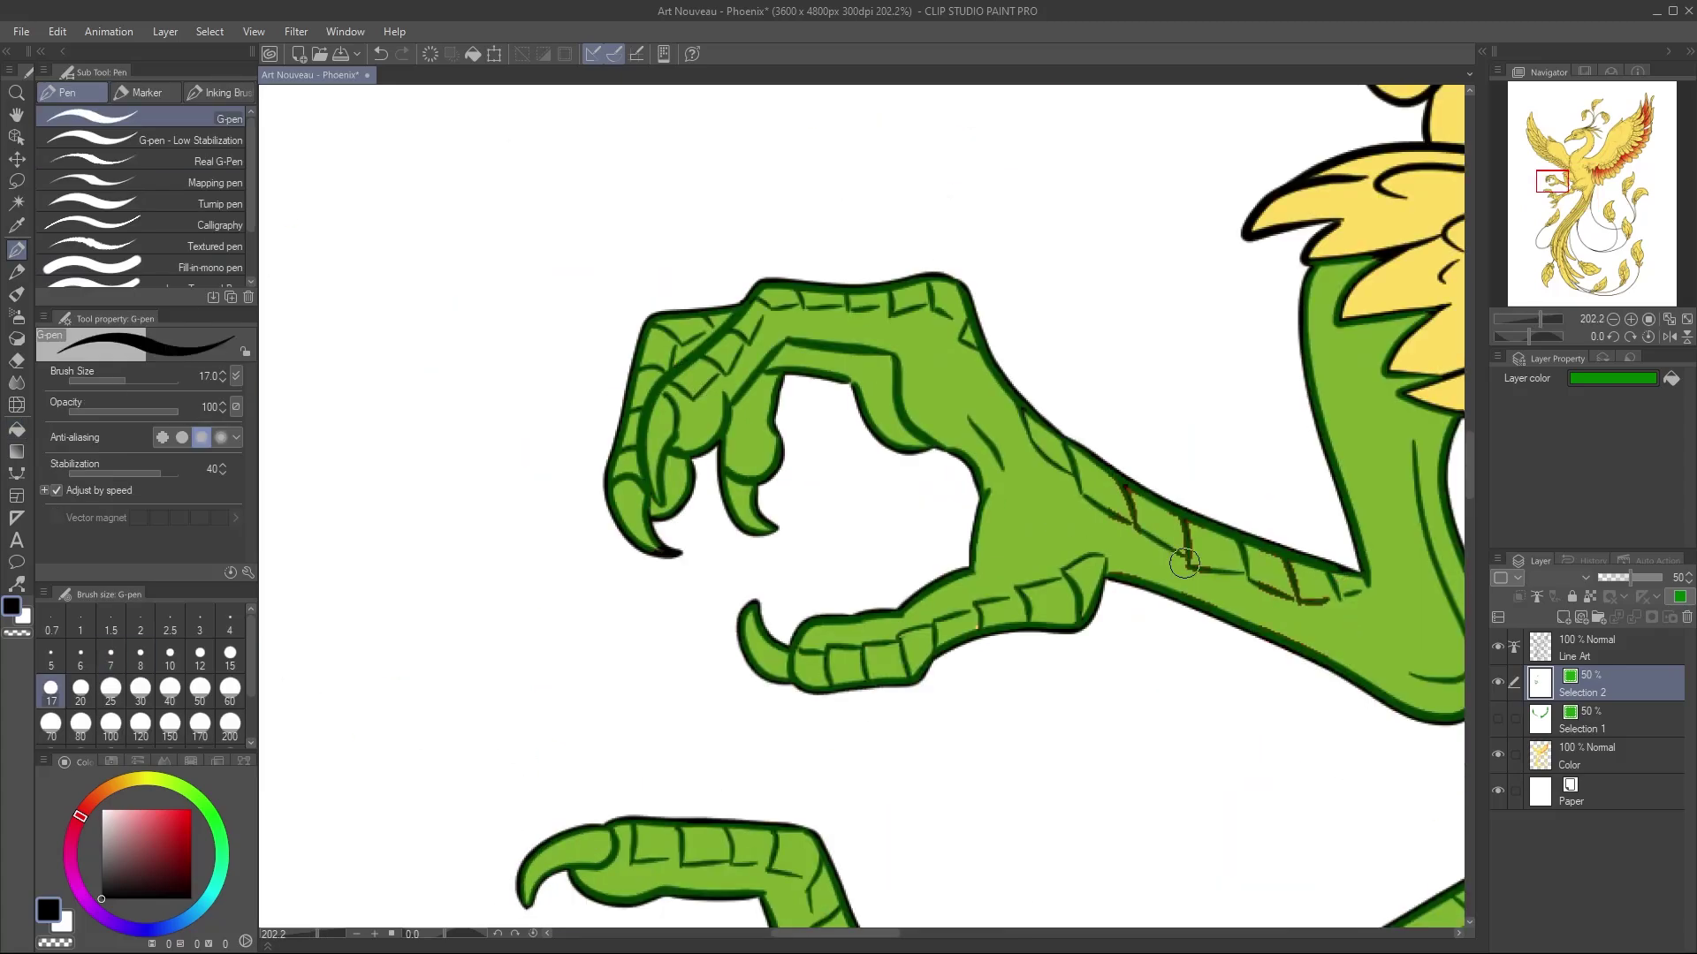
drag(998, 751, 619, 283)
scroll(849, 494, down, 5)
drag(1122, 292, 991, 563)
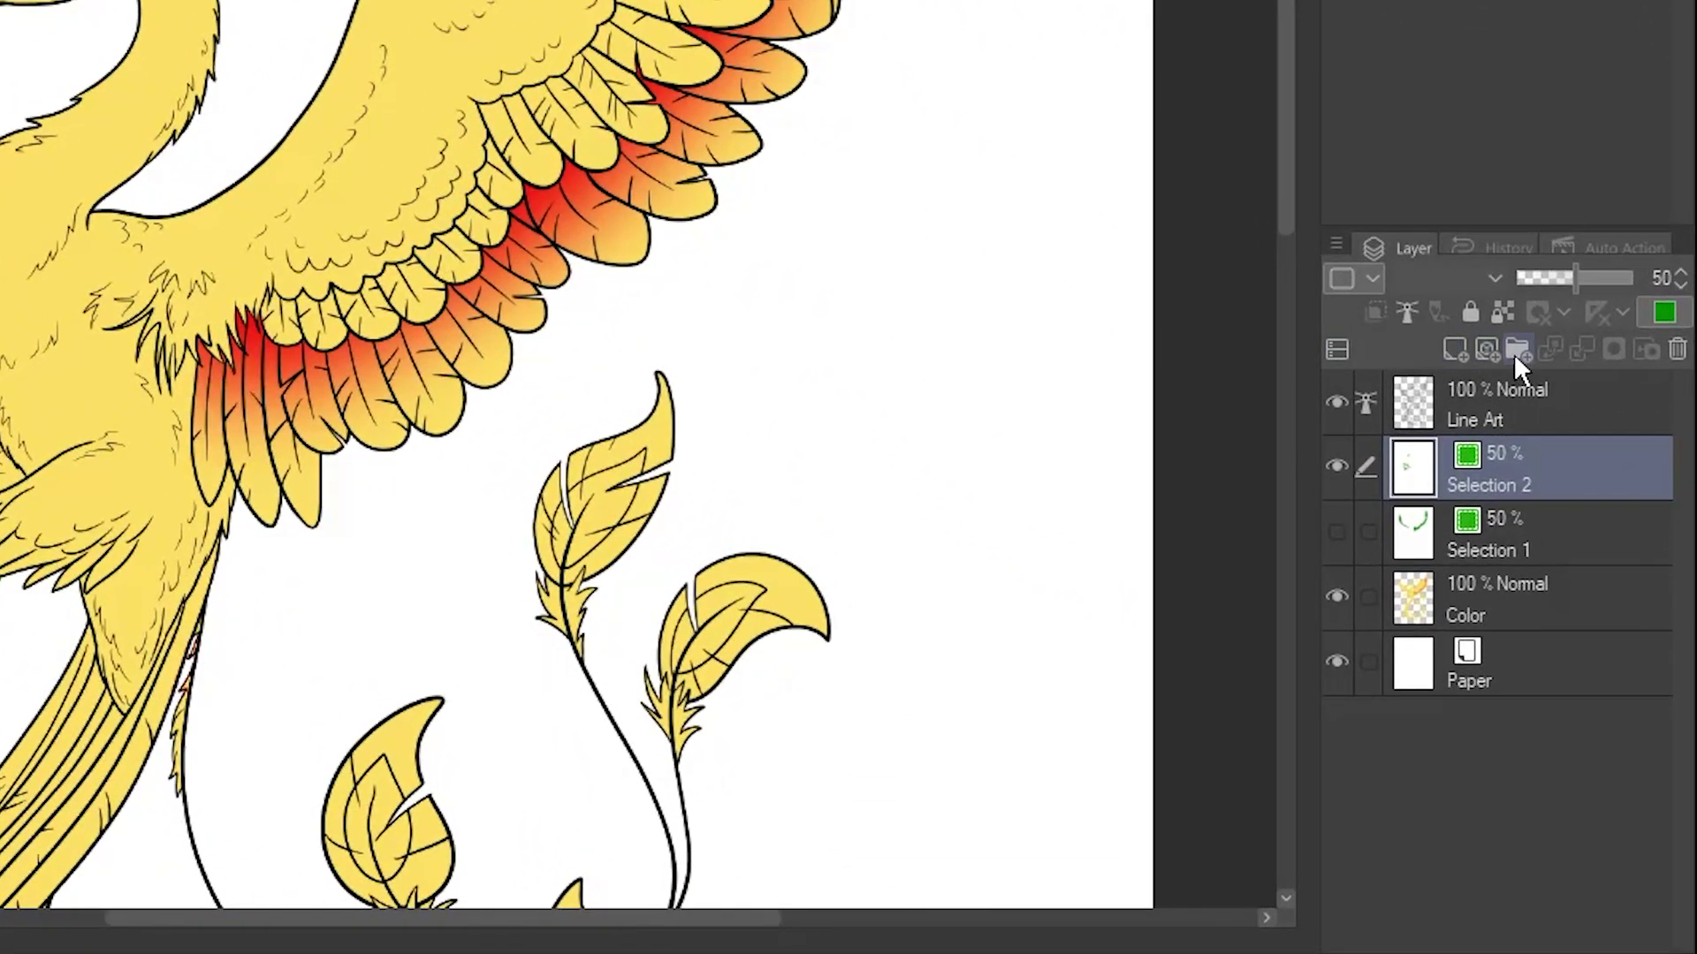
Step: Group both selection layers in a new layer folder named "Selection Layers"
click(1598, 617)
shift+click(1548, 580)
drag(1543, 527, 1529, 465)
double_click(1506, 470)
text(Selection Layers)
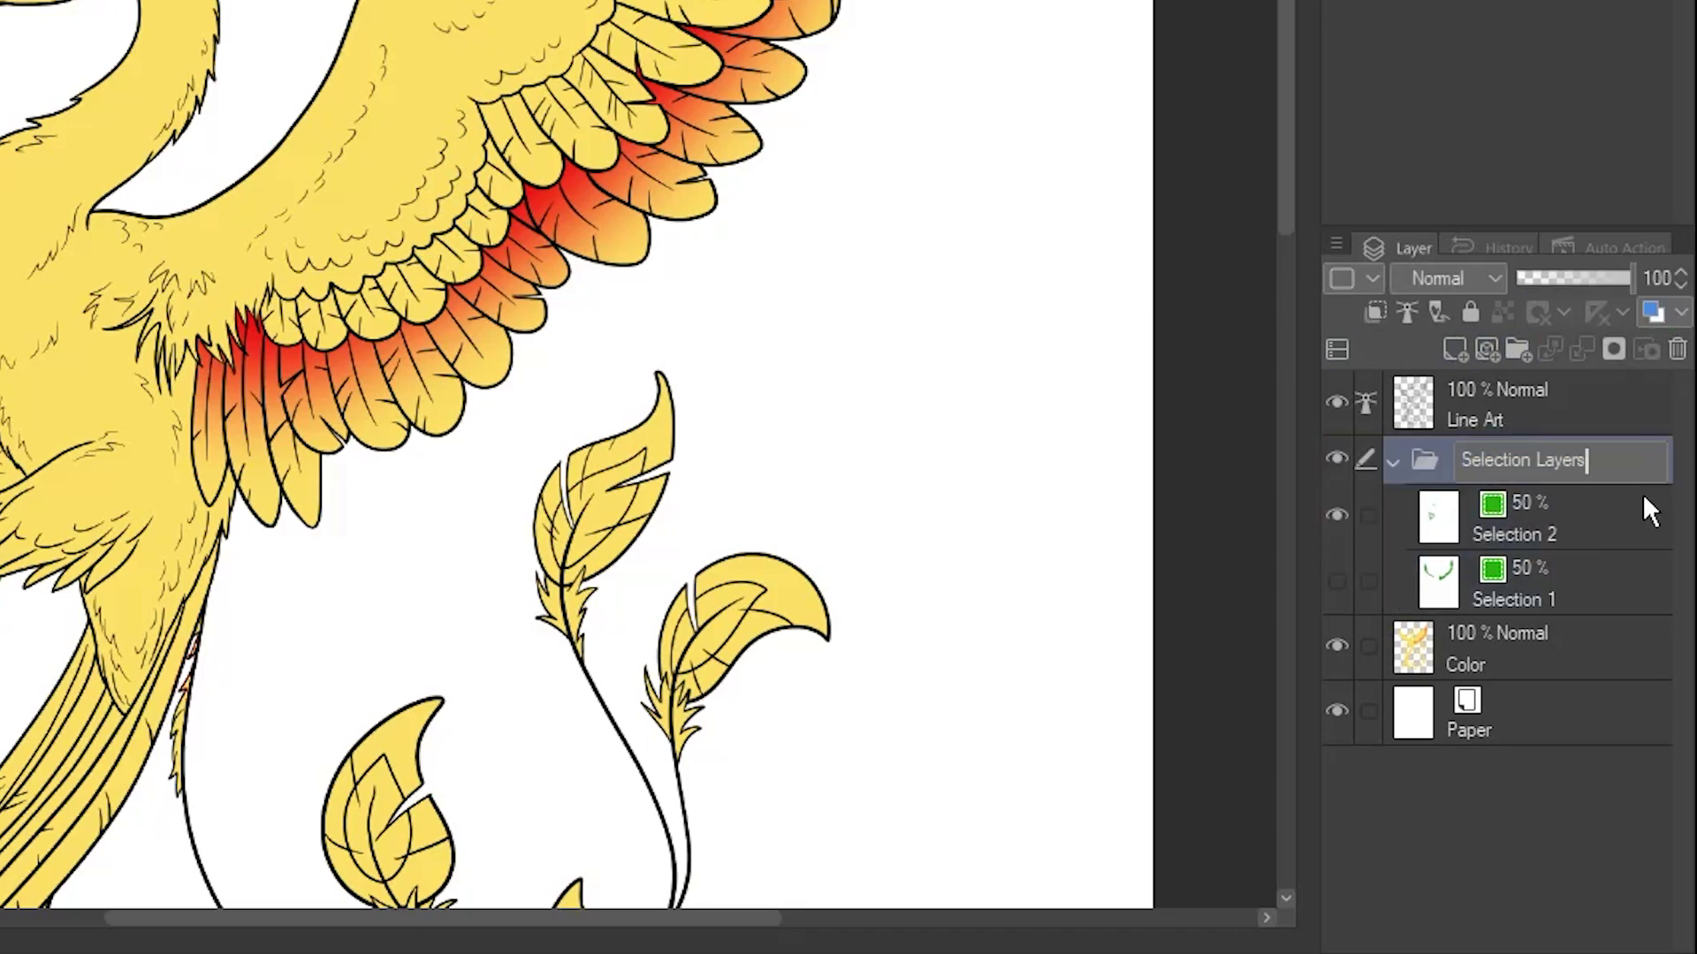
key(Return)
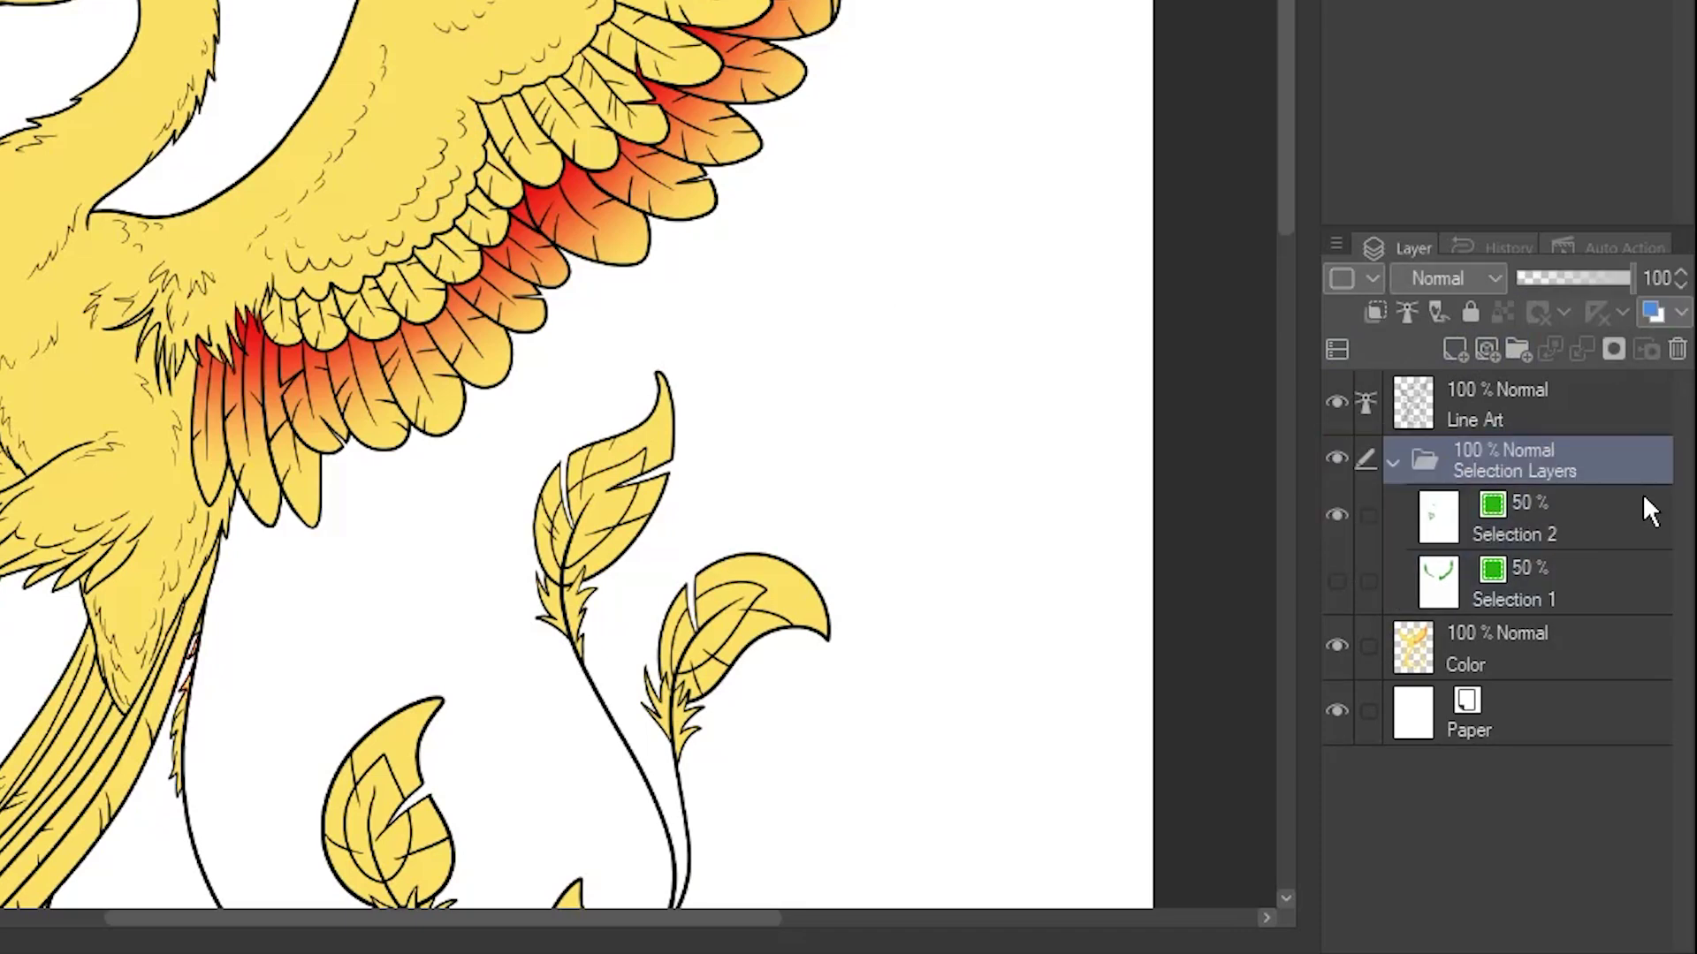
Step: Rename the Selection 2 layer as "Beak and Feet" and the Selection 1 layer as "Outer Wing Feathers"
click(1393, 463)
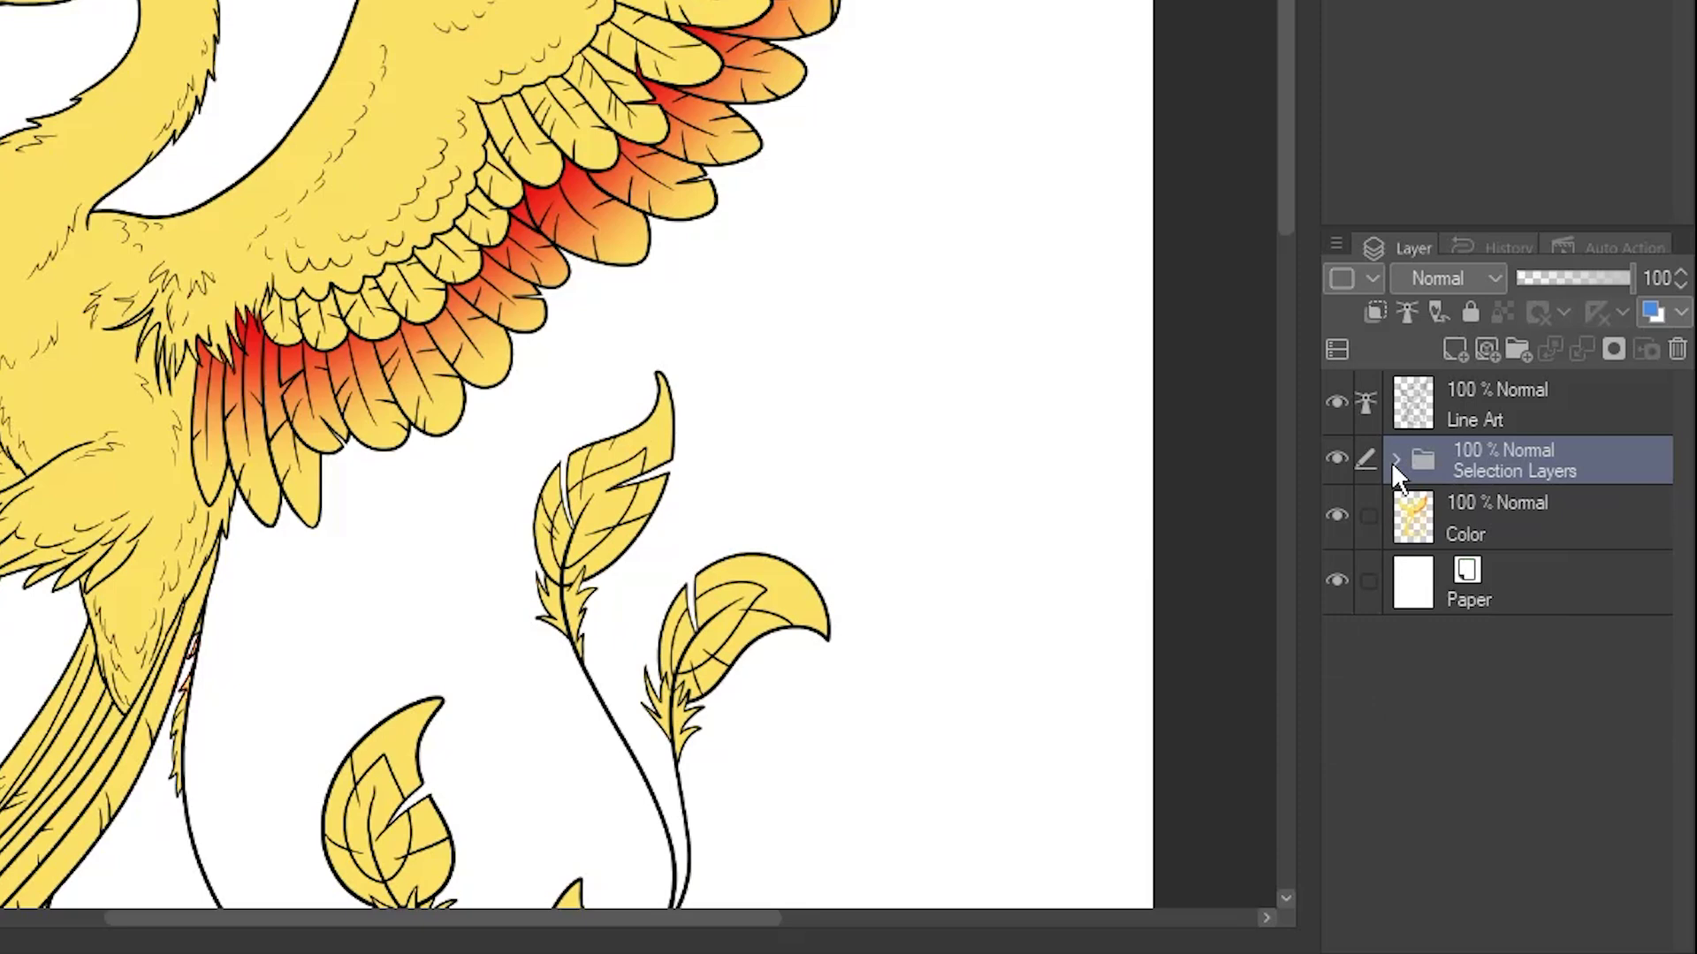
click(1393, 462)
double_click(1531, 533)
text(Beak and Feet)
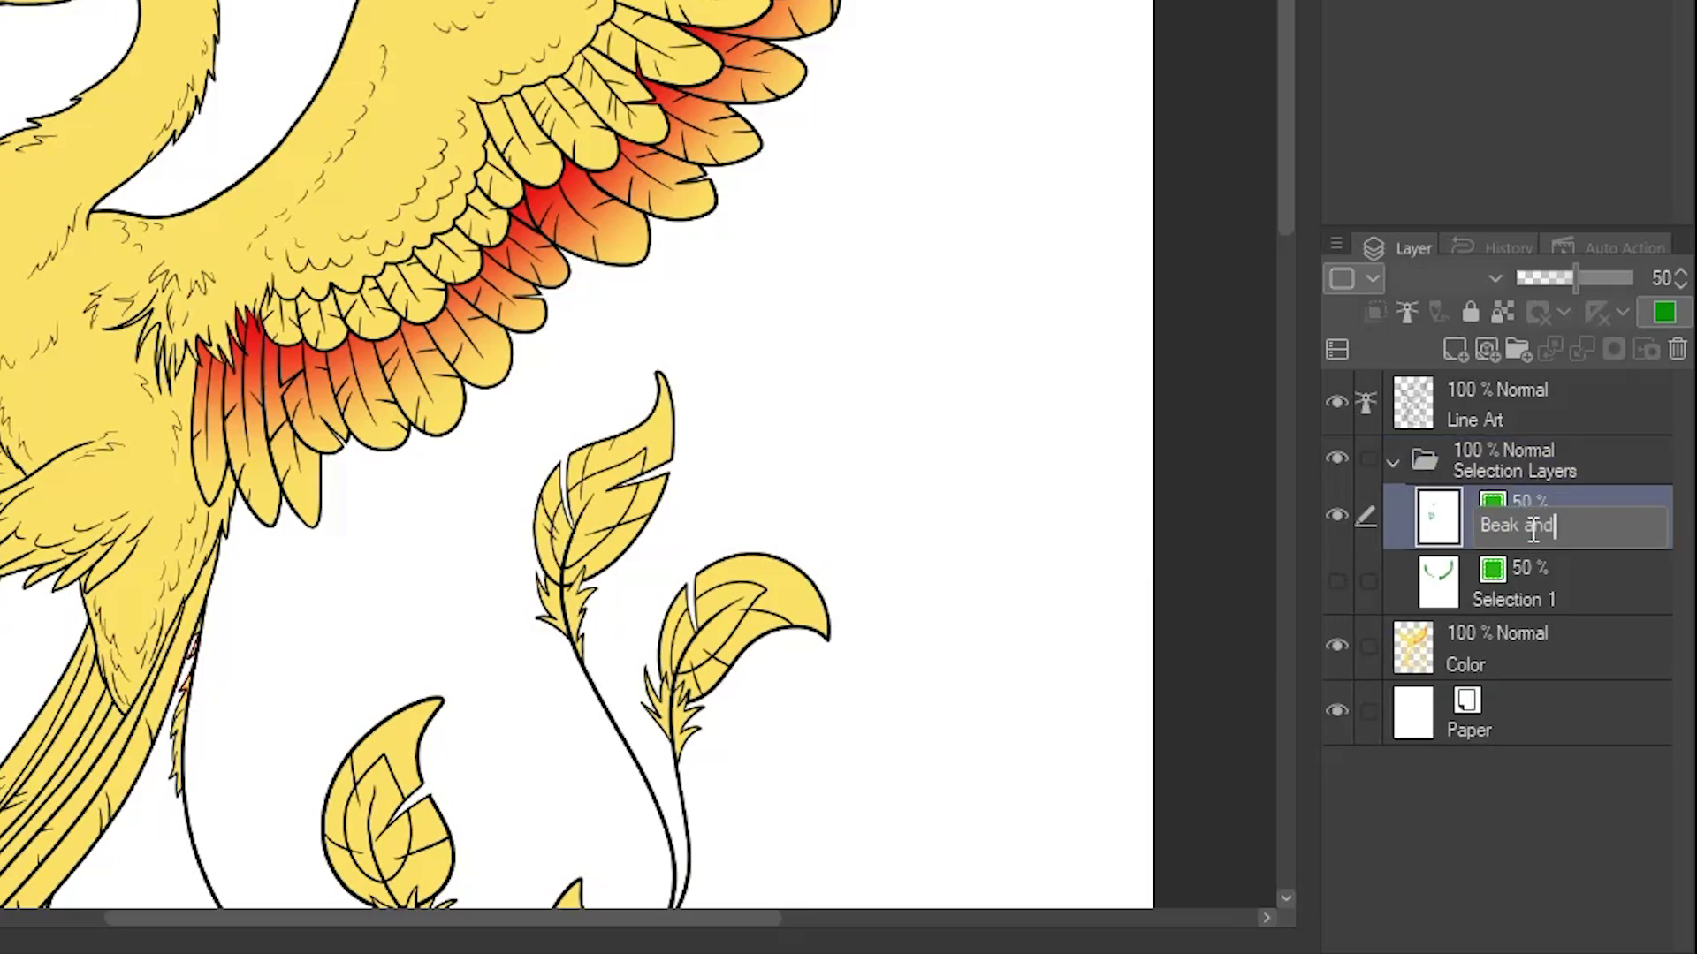
double_click(1511, 599)
text(Outer Wing Feathers)
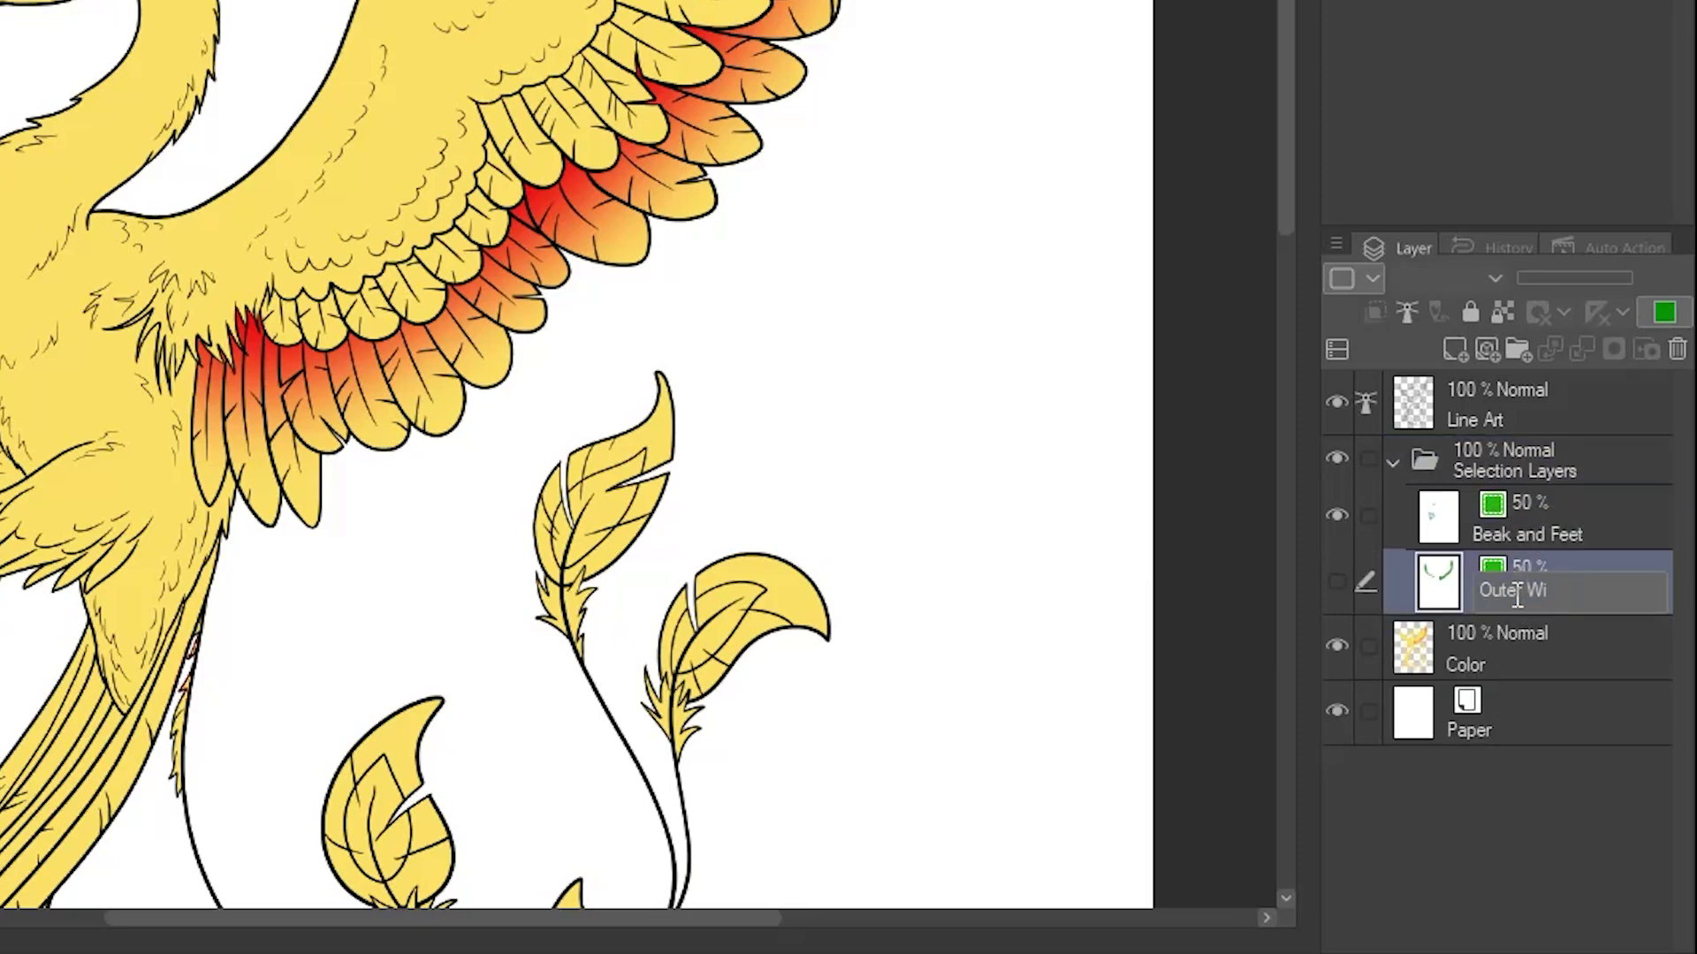
Step: Finish naming the lower selection layer in the folder "Outer Wing Feathers"
key(Return)
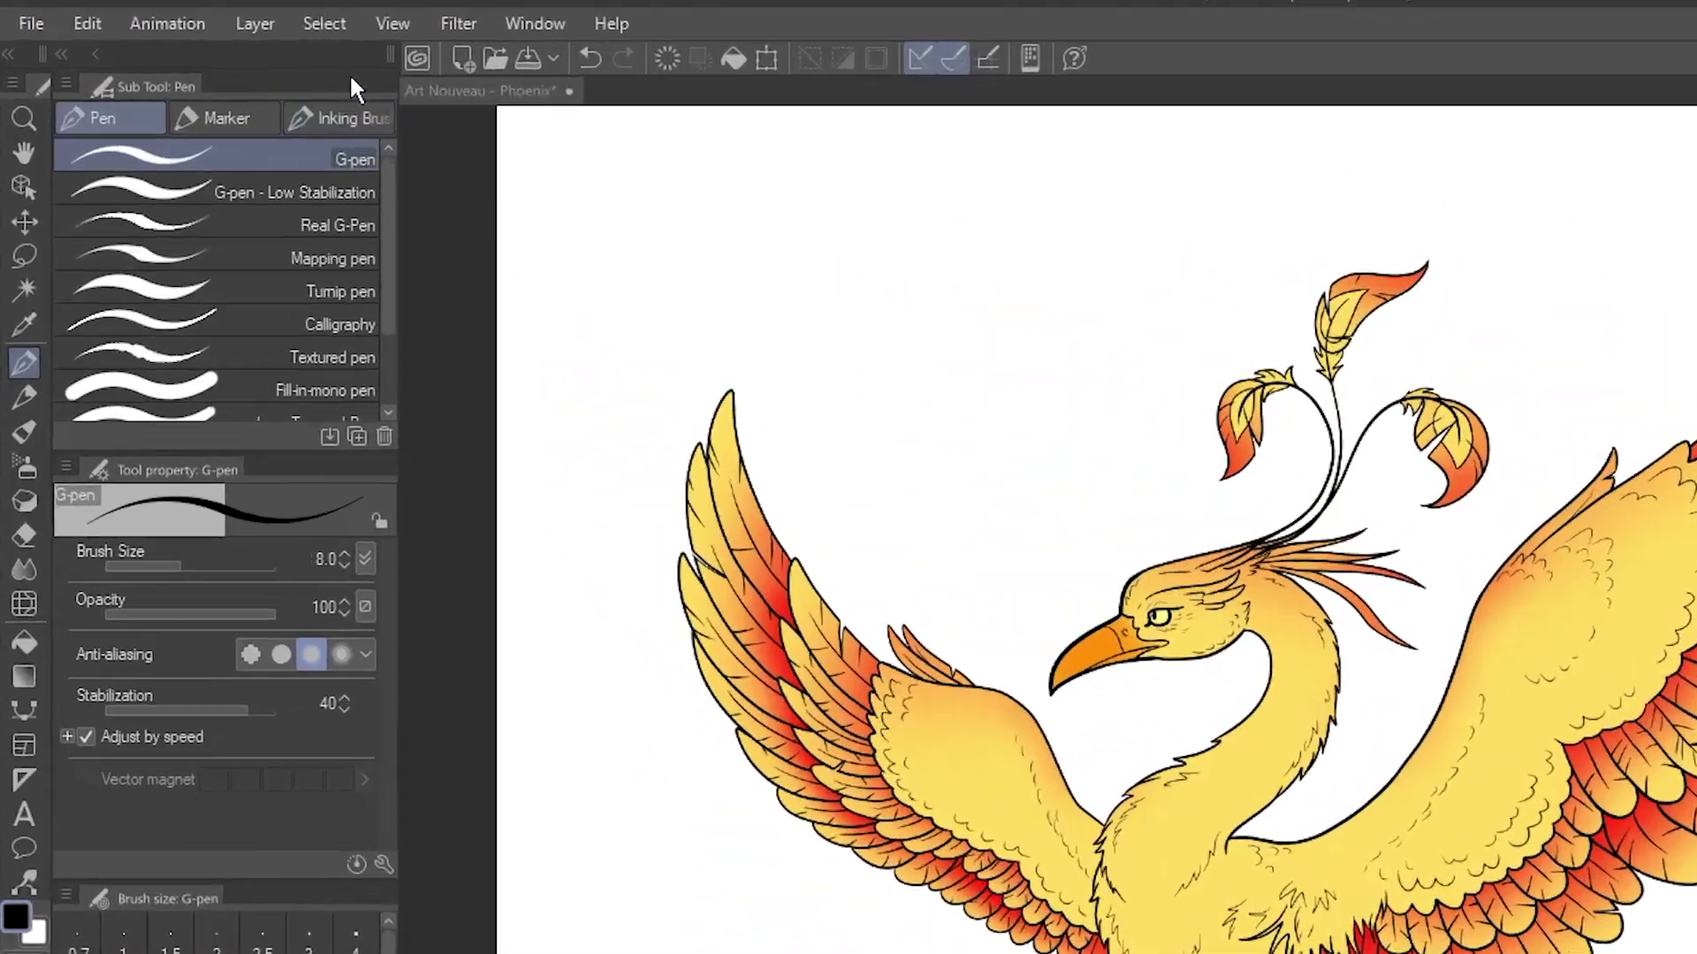
click(217, 32)
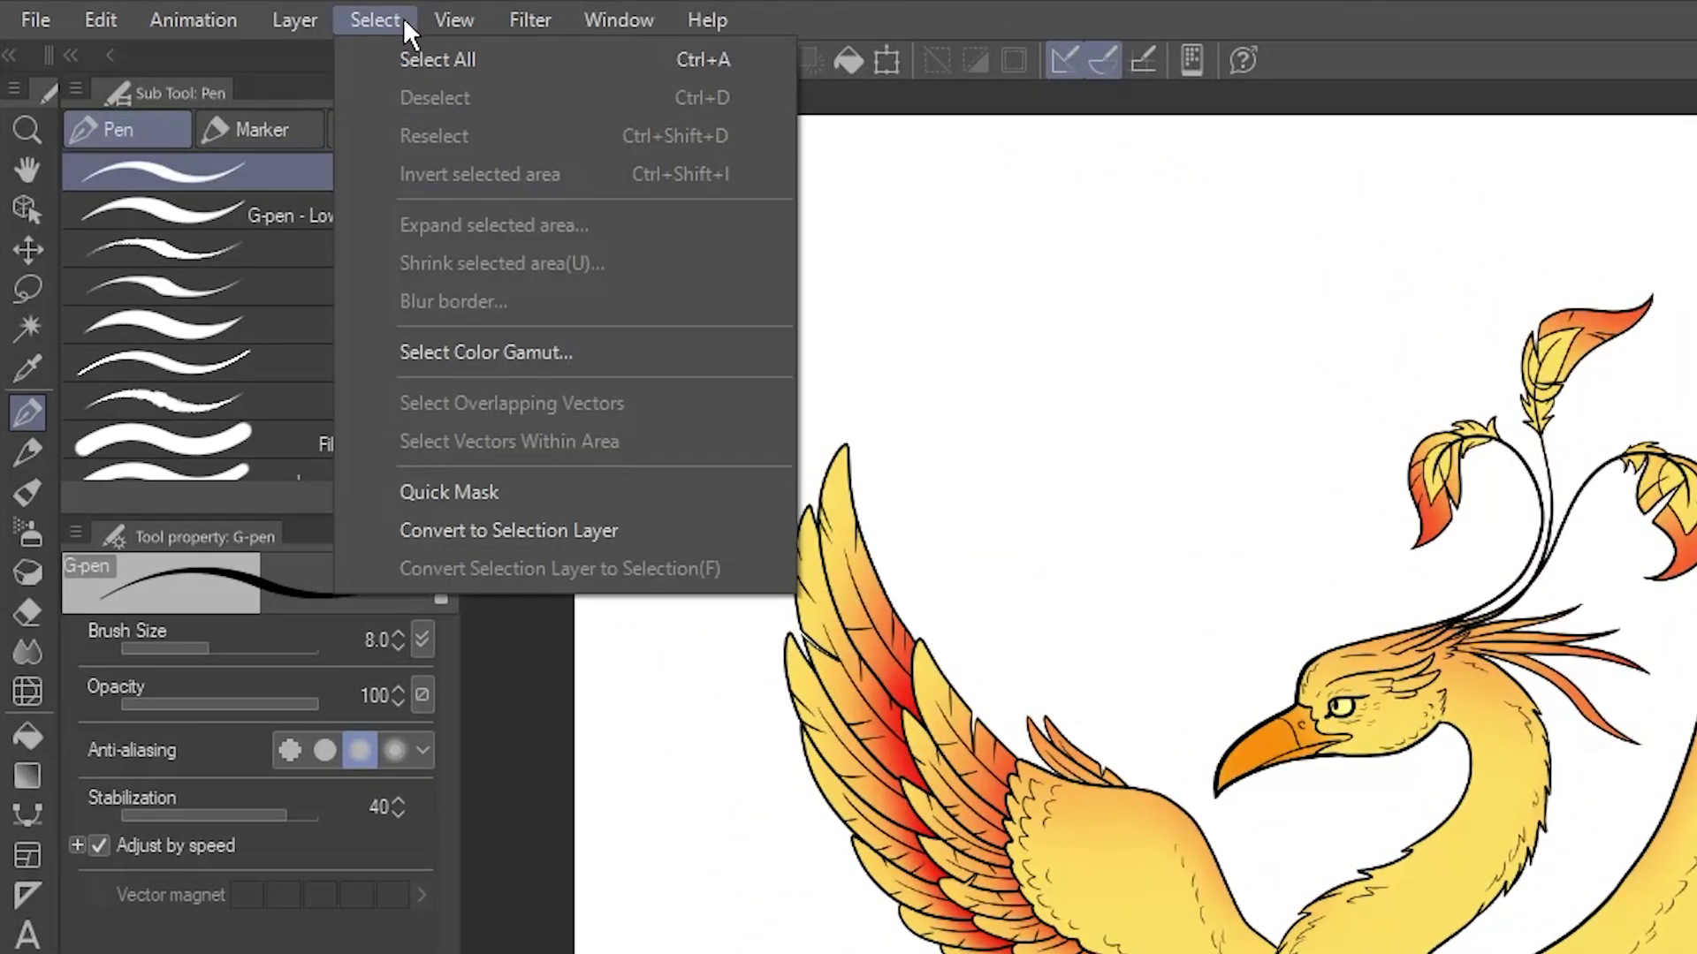
click(403, 18)
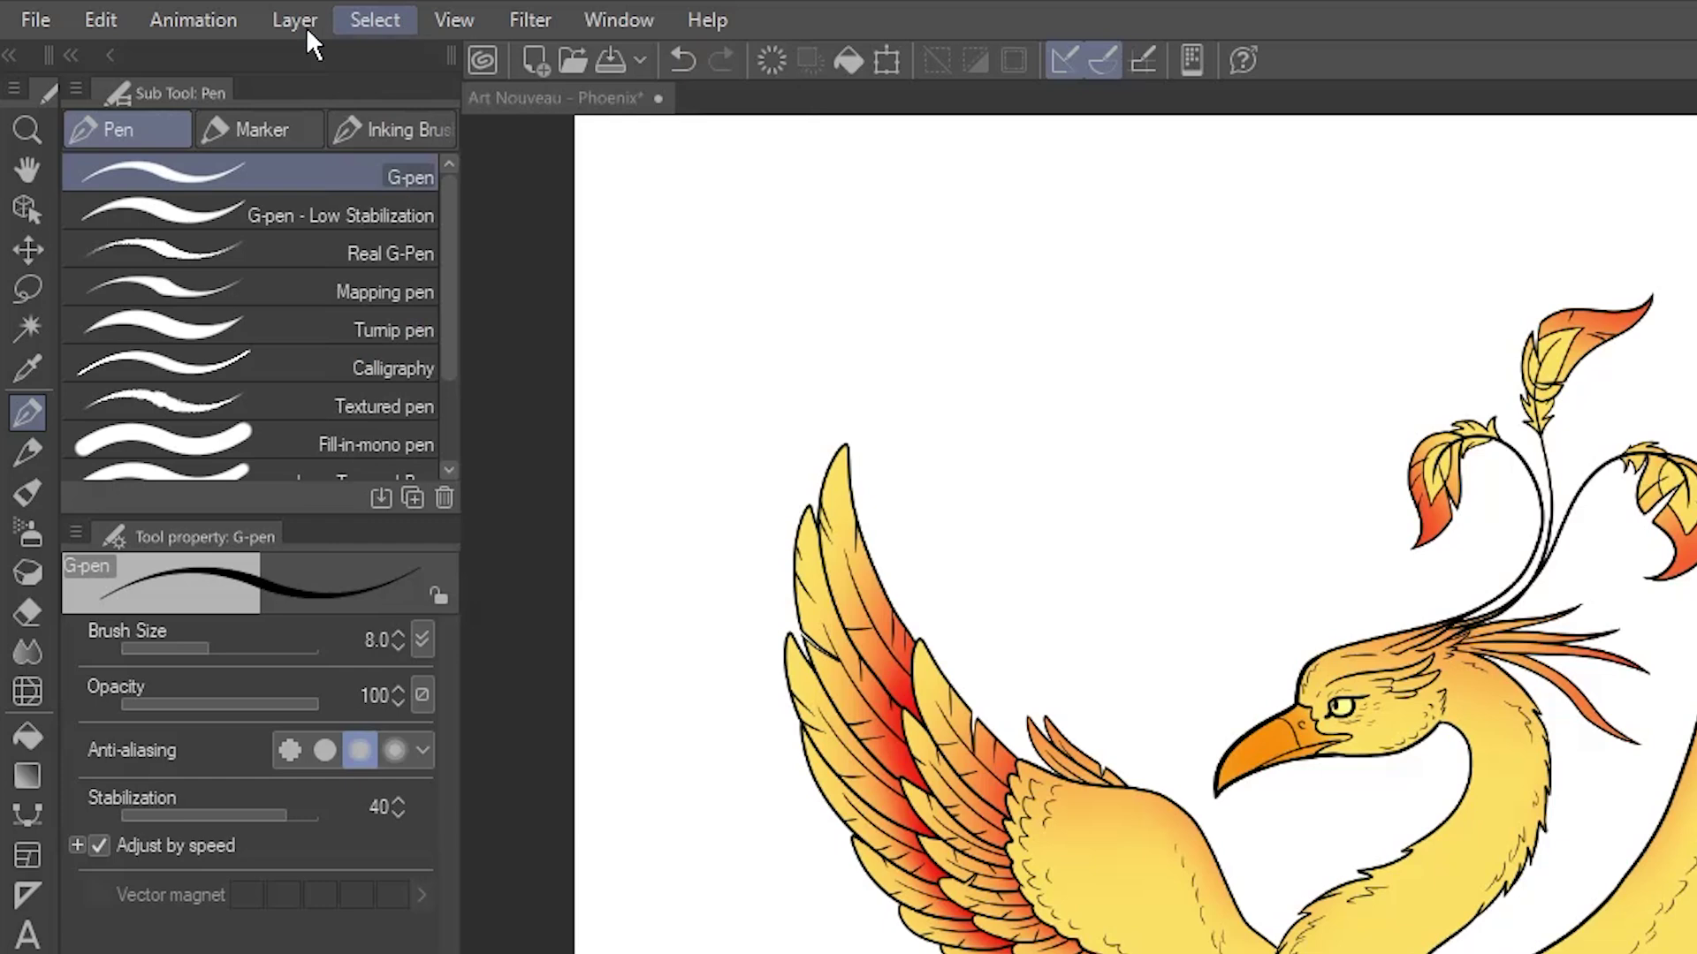
Step: Assign Ctrl+M to the Quick Mask command in the shortcut settings and save the change
click(50, 27)
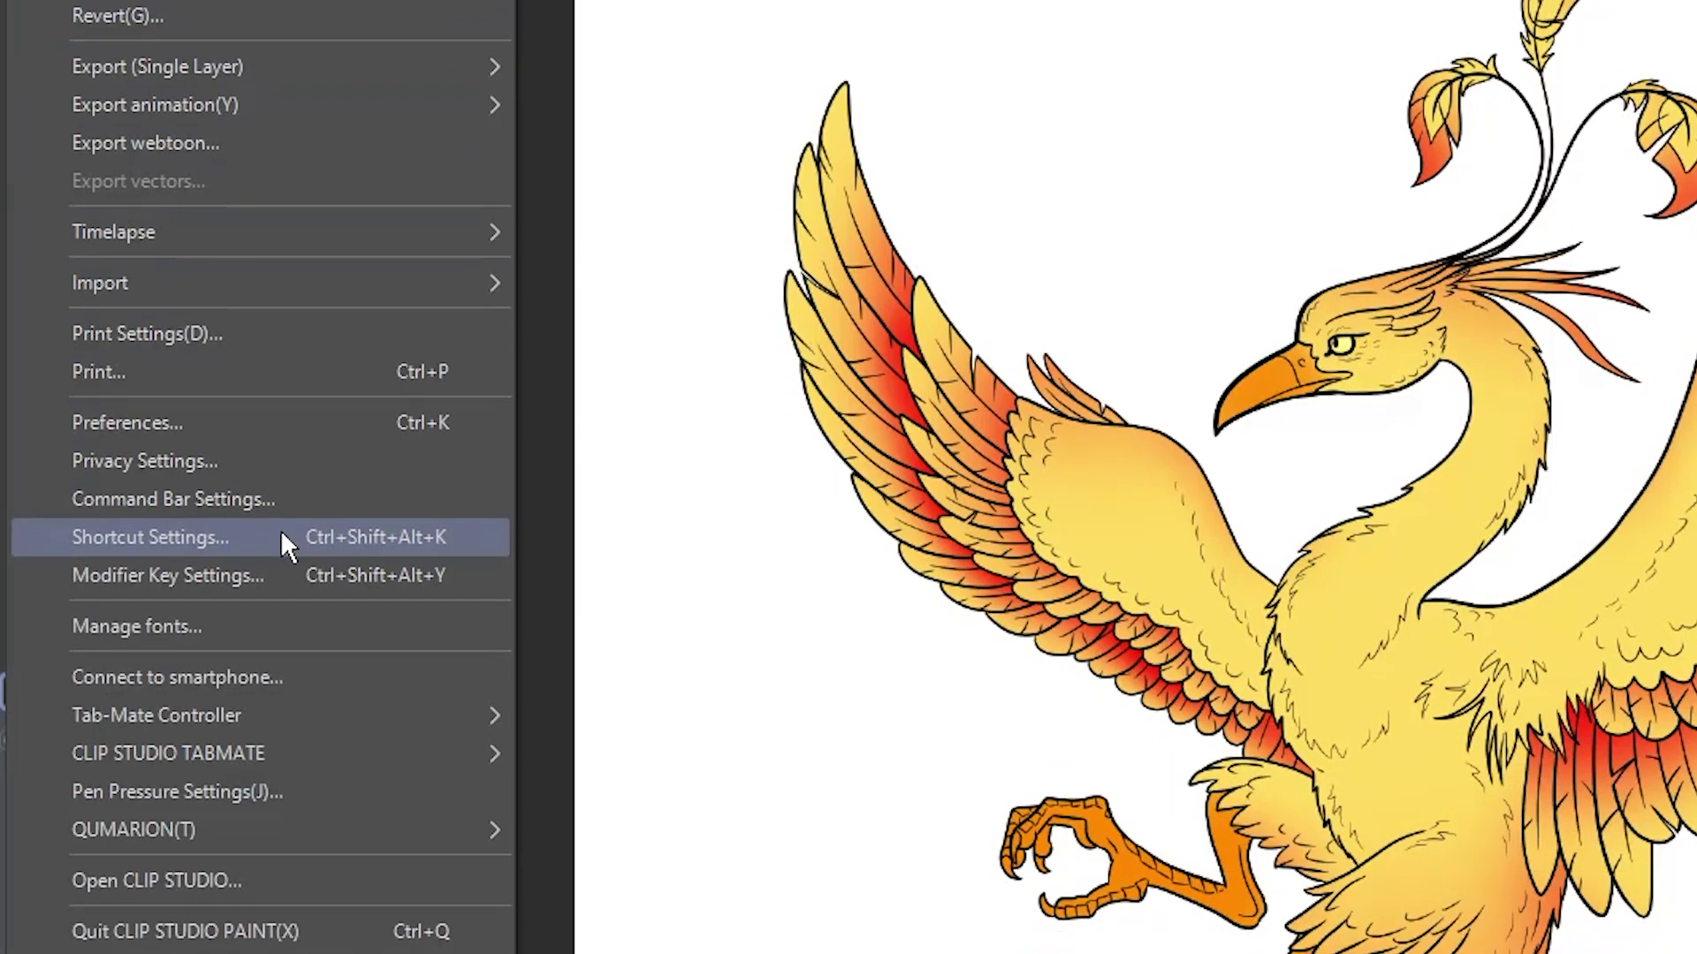
click(281, 537)
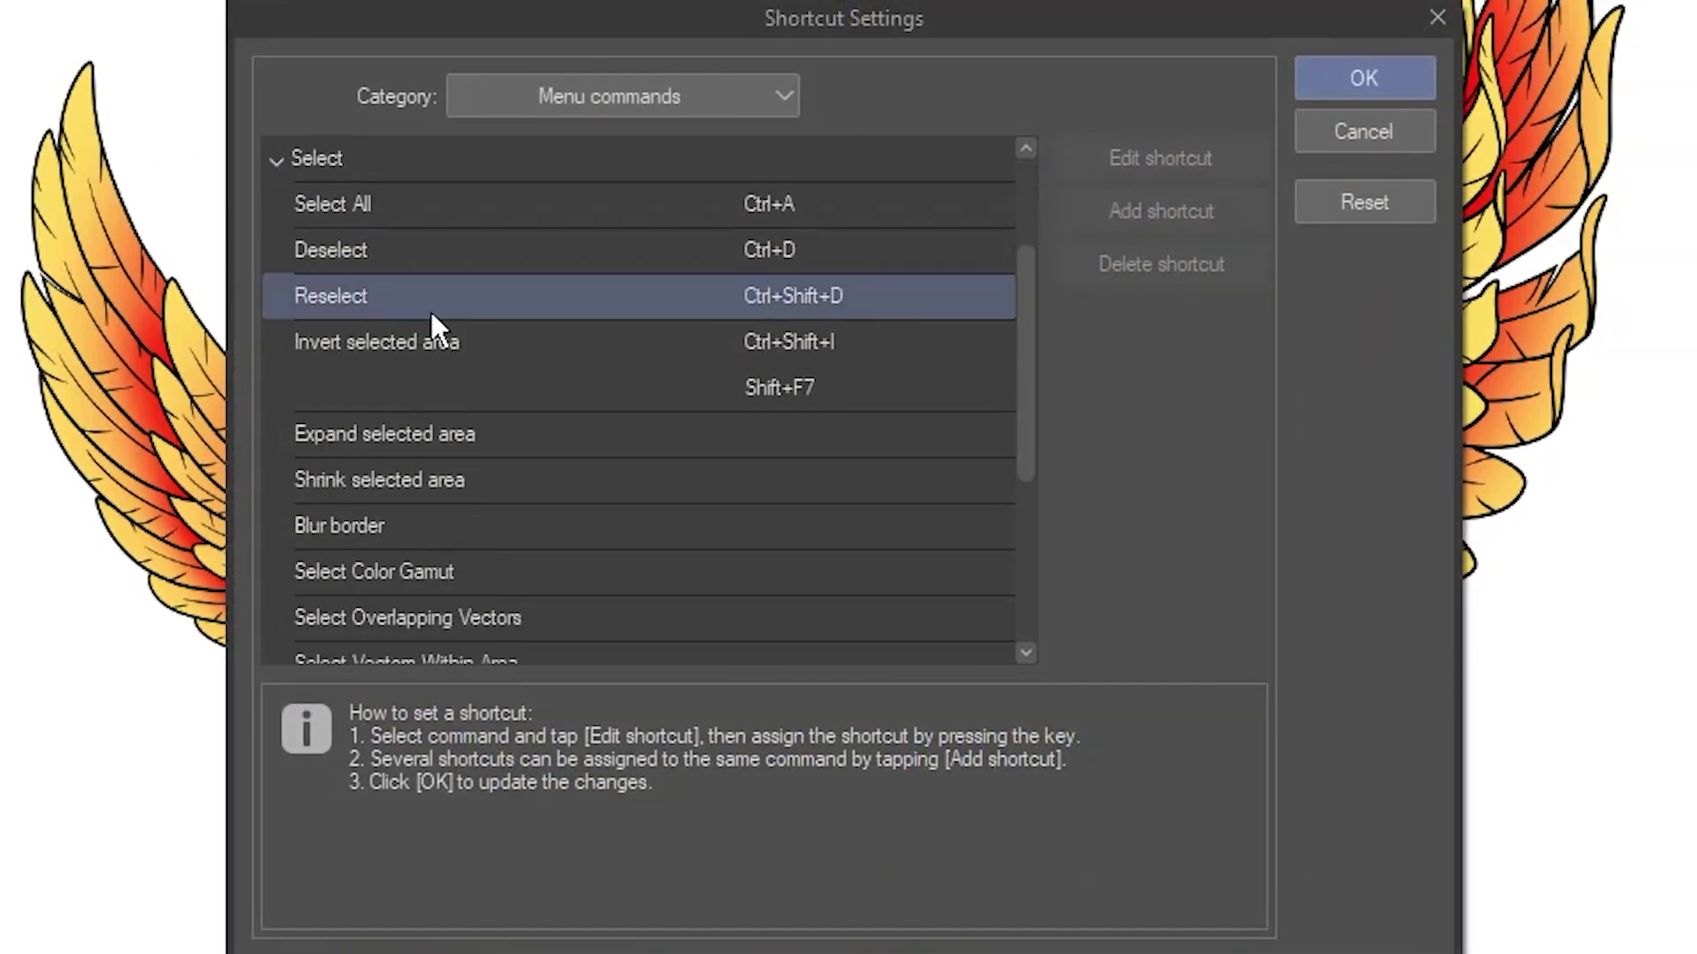
scroll(405, 157, down, 2)
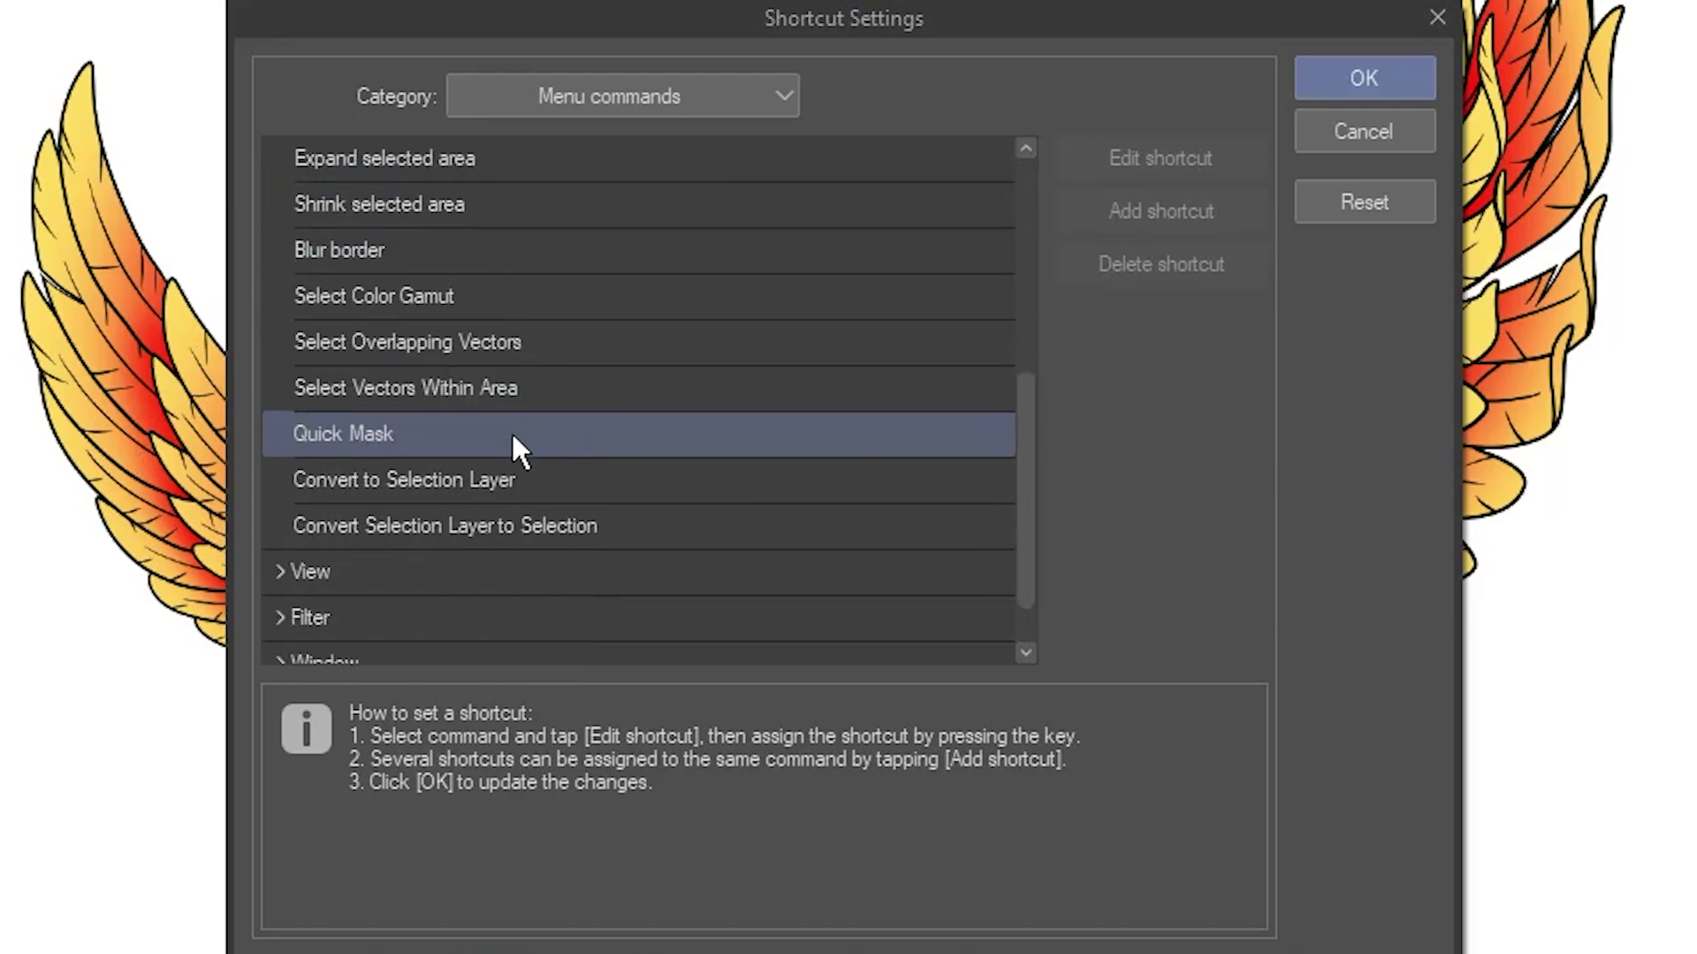
click(512, 435)
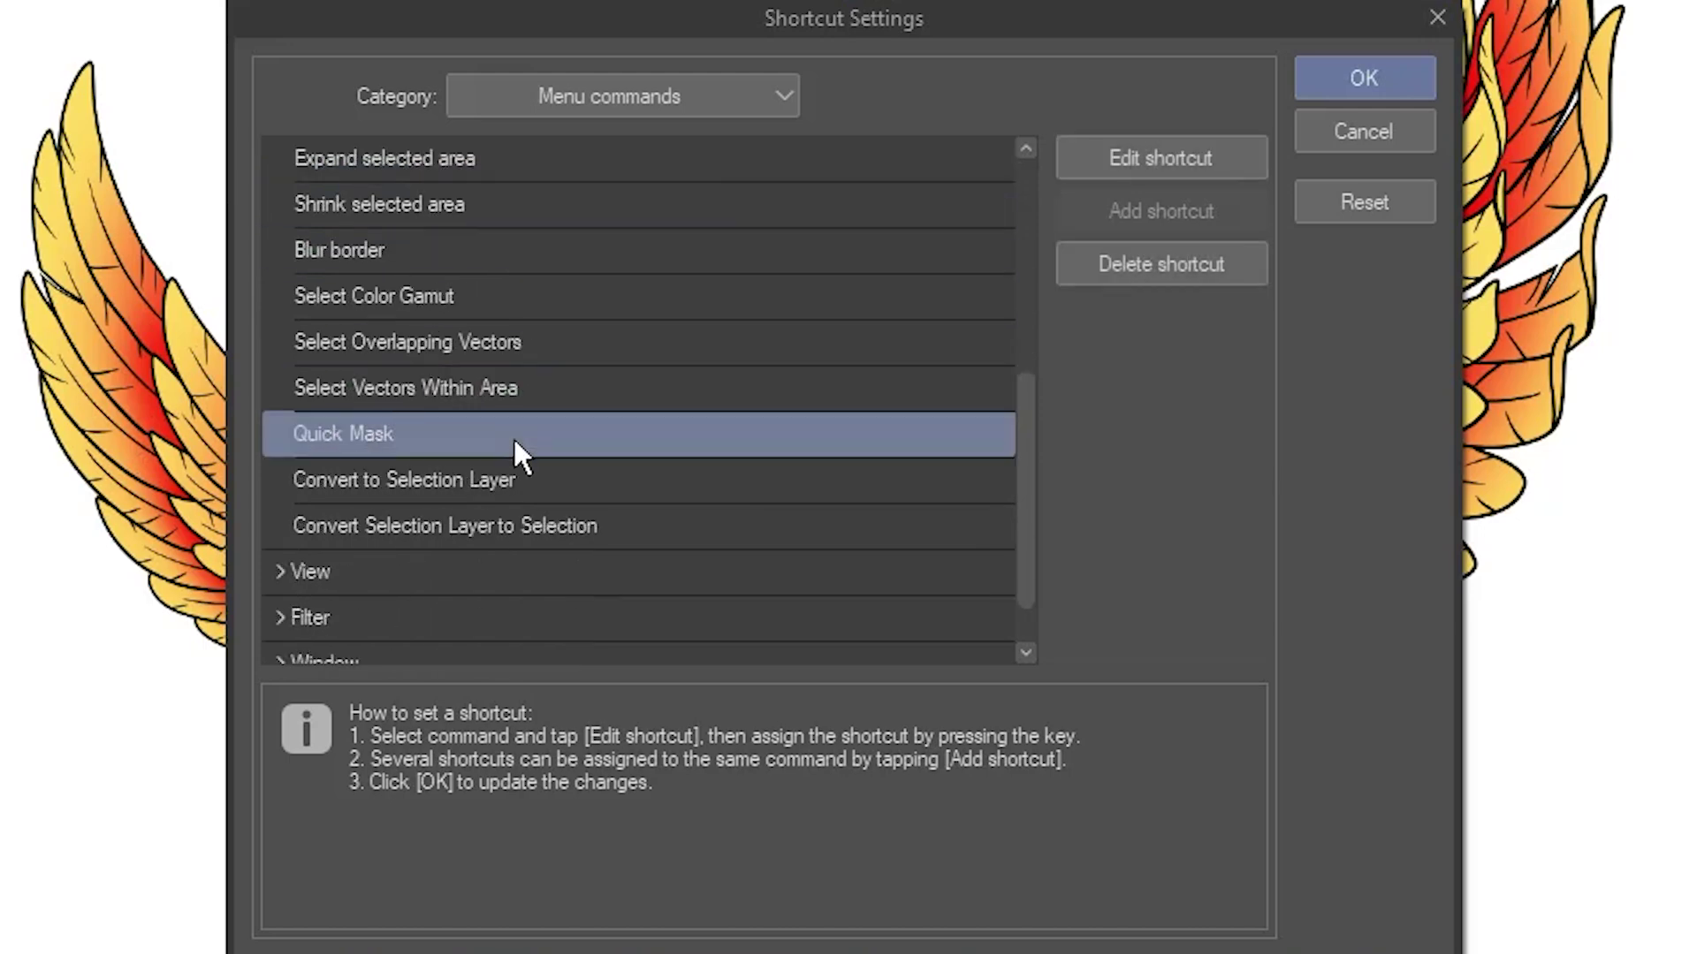
click(1078, 173)
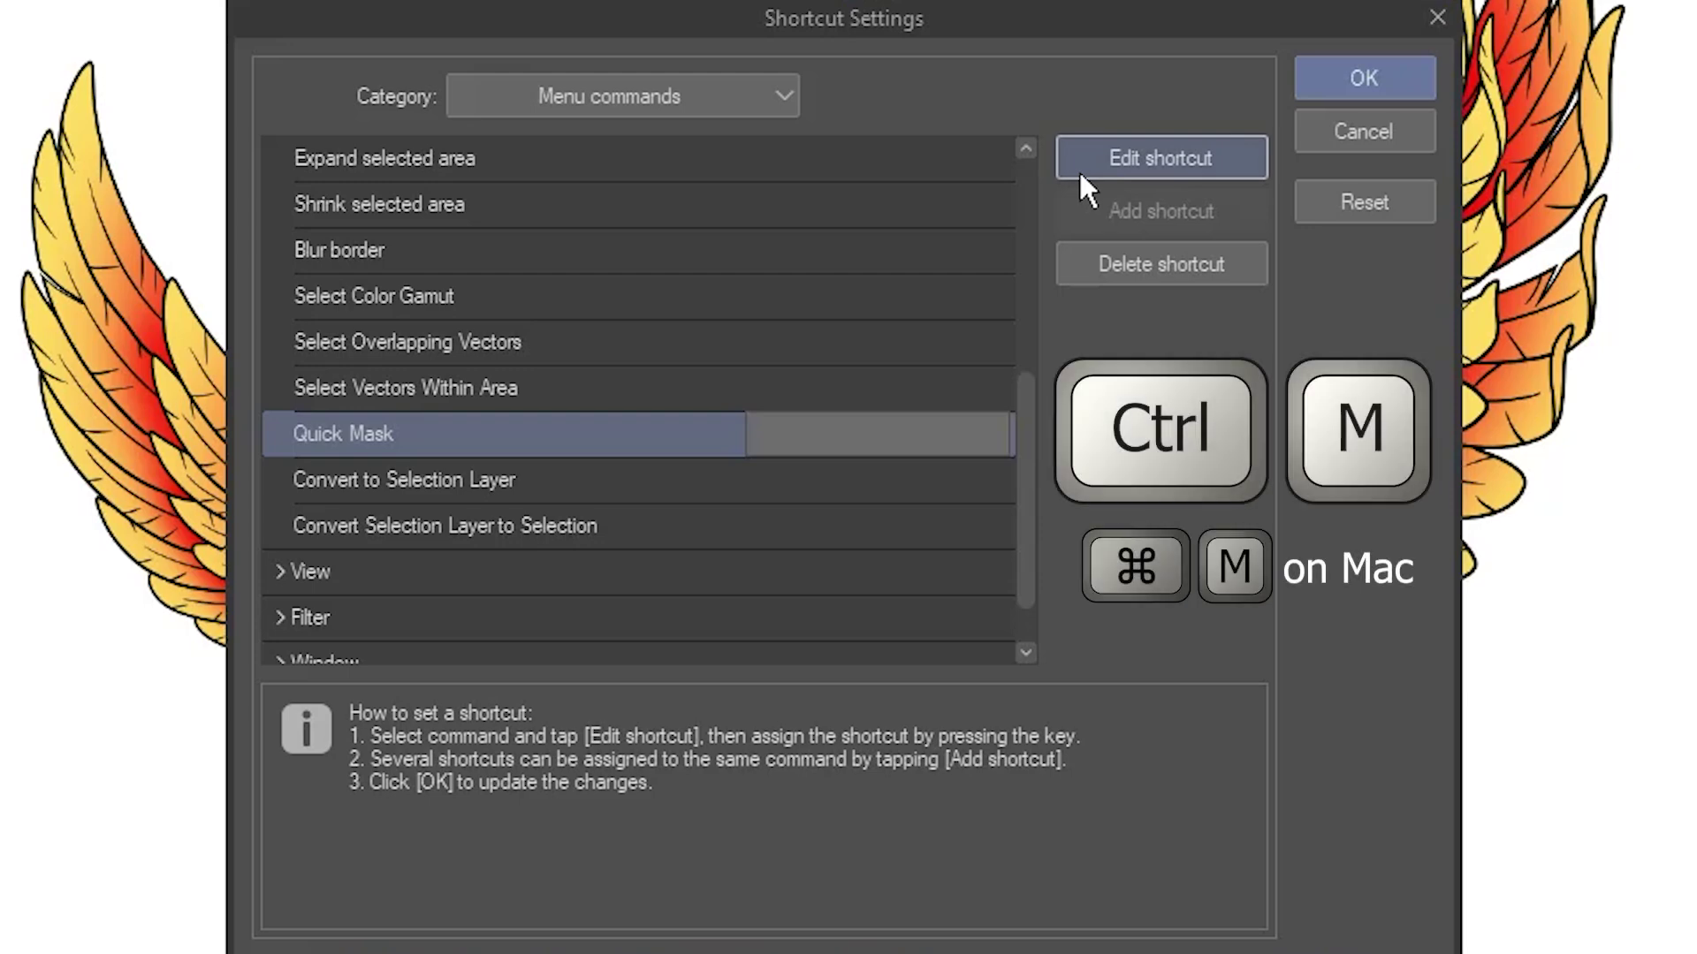
key(ctrl+m)
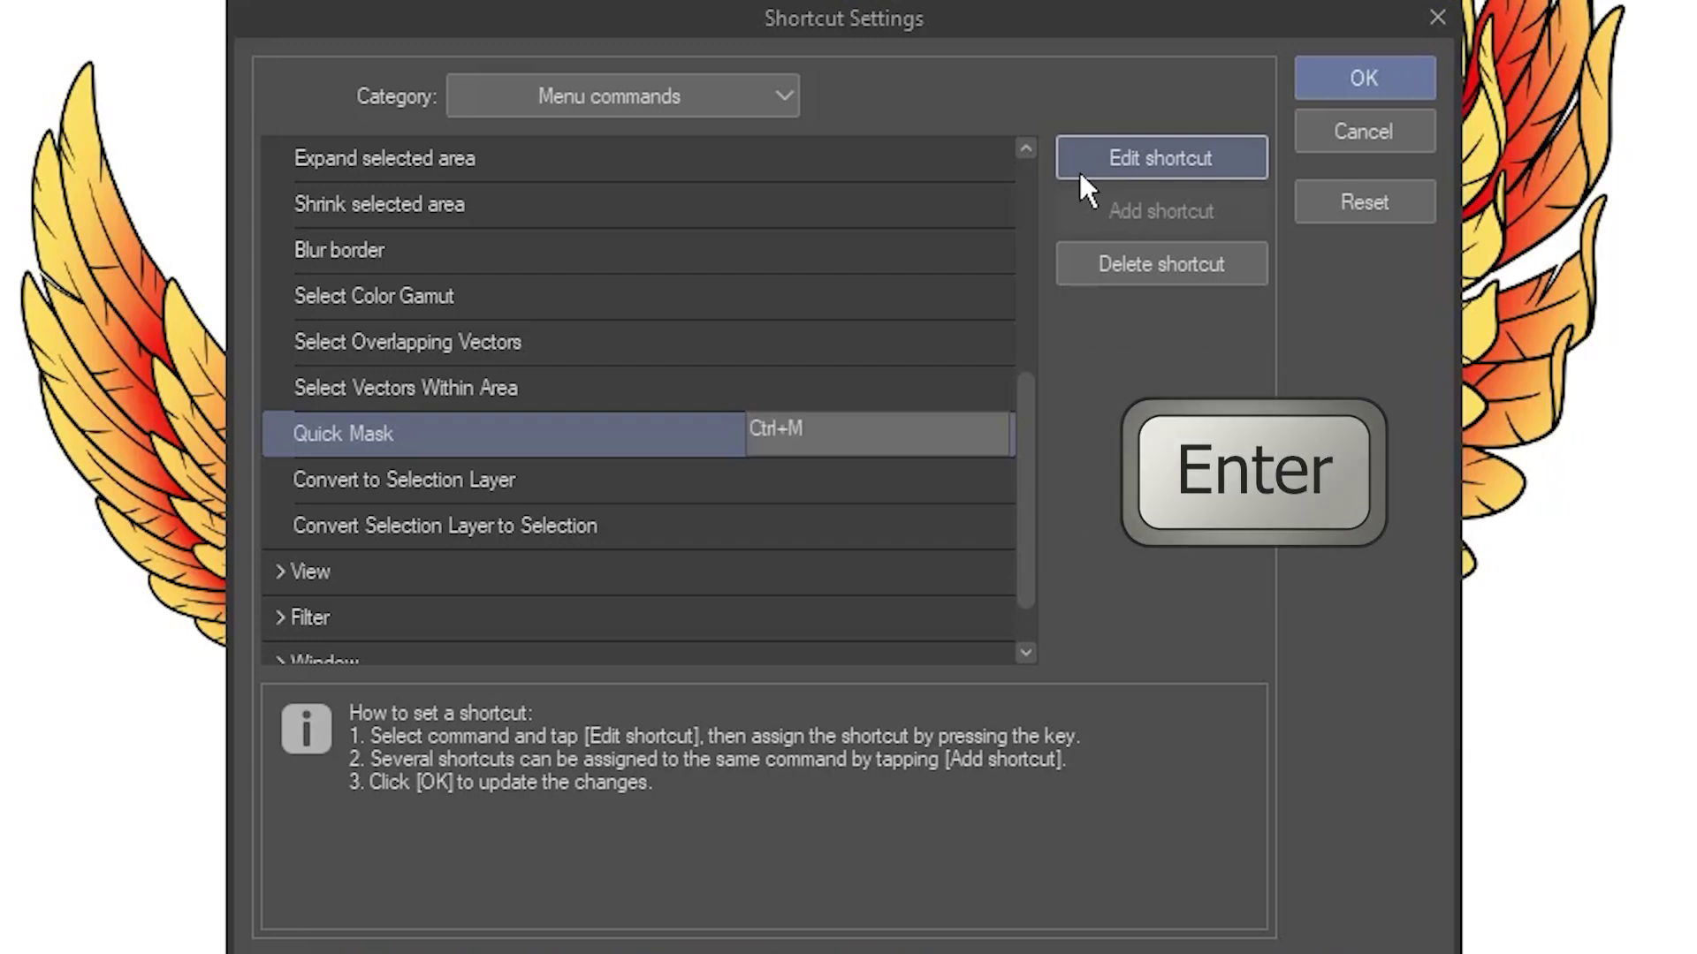
key(Return)
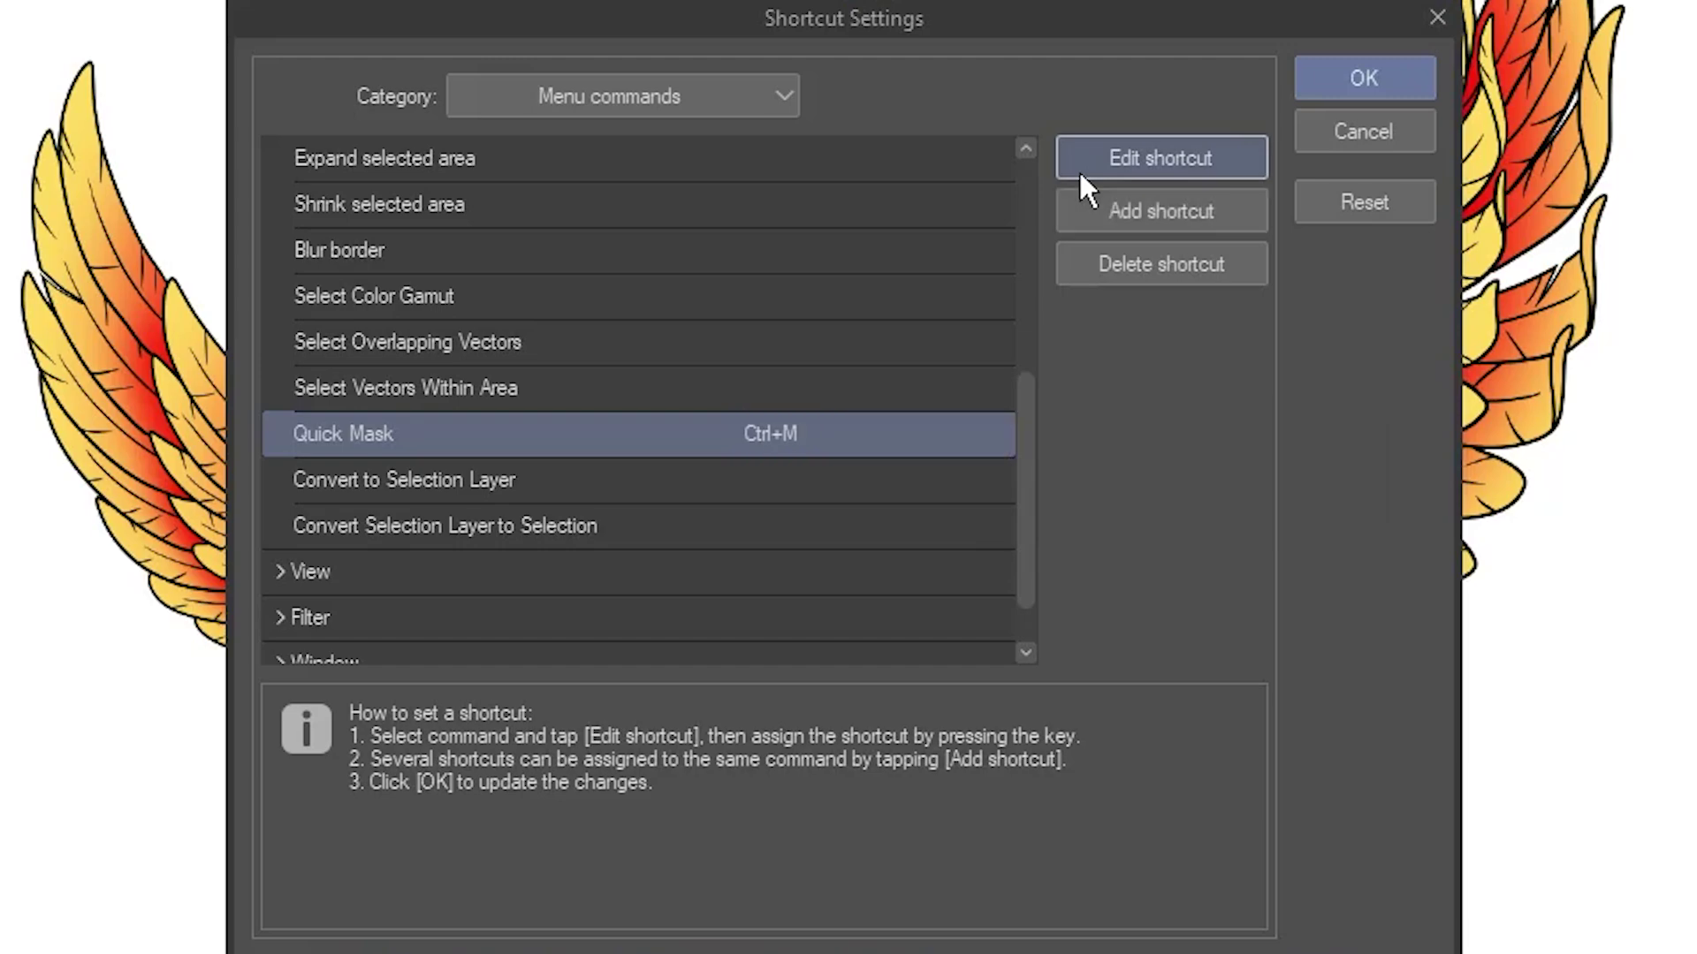
click(1322, 77)
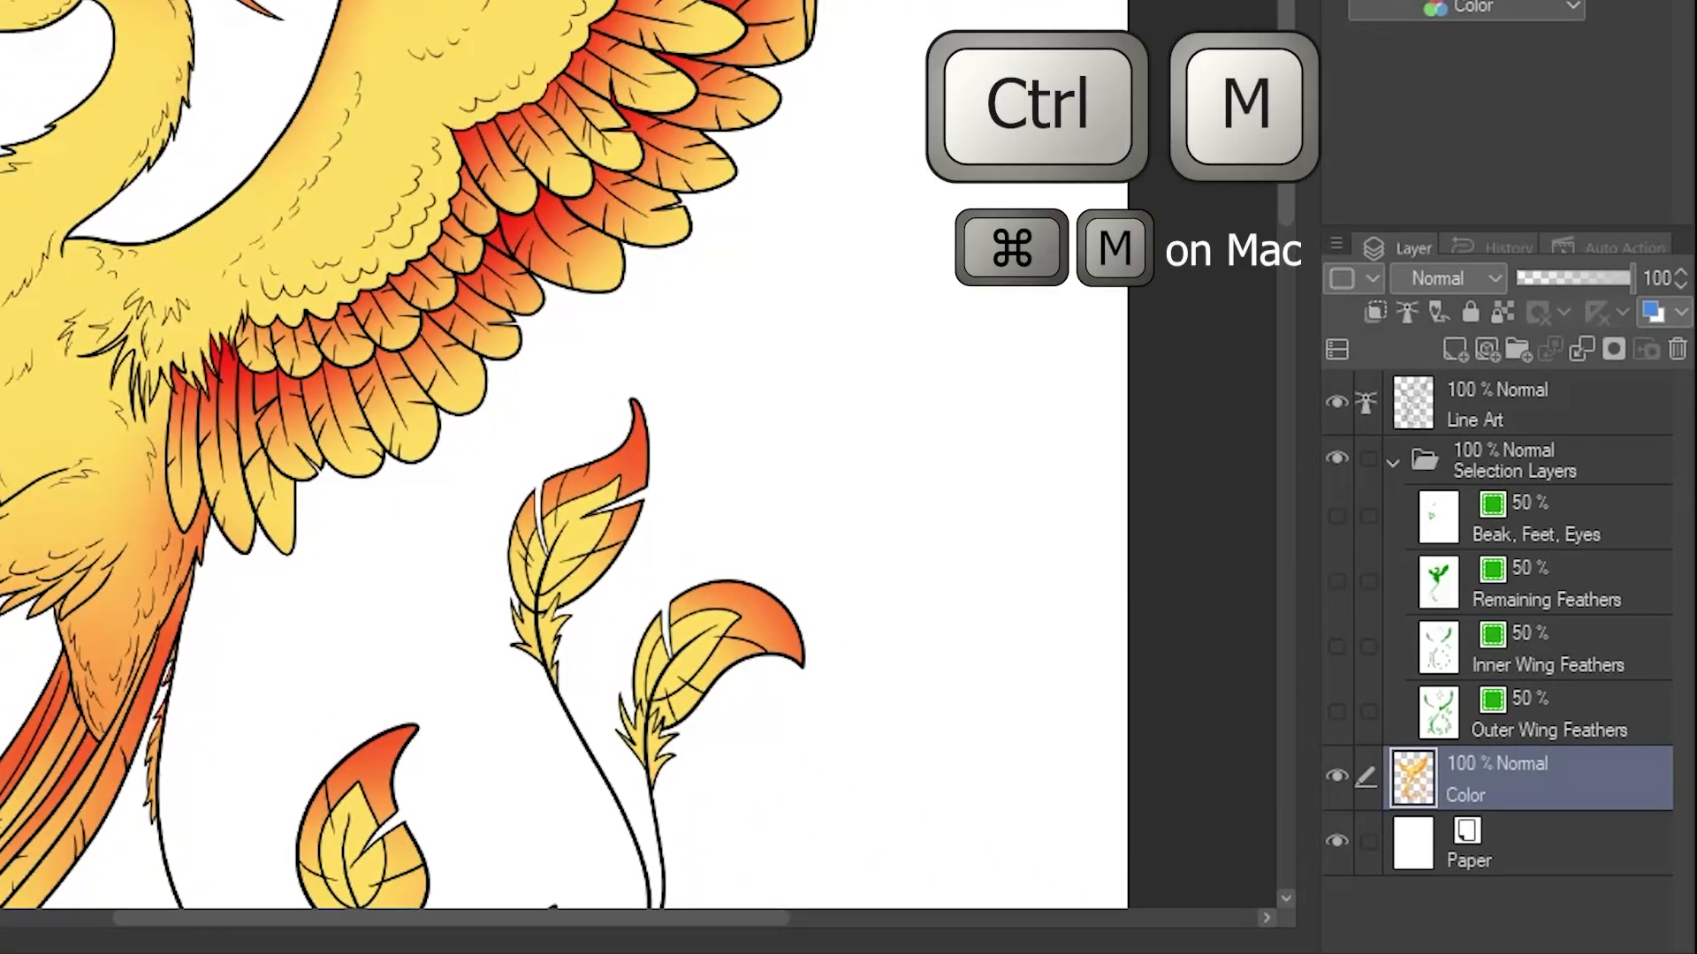
Step: Turn the quick mask on and off twice using the newly assigned Ctrl+M
key(ctrl+m)
key(ctrl+m)
key(ctrl+m)
key(ctrl+m)
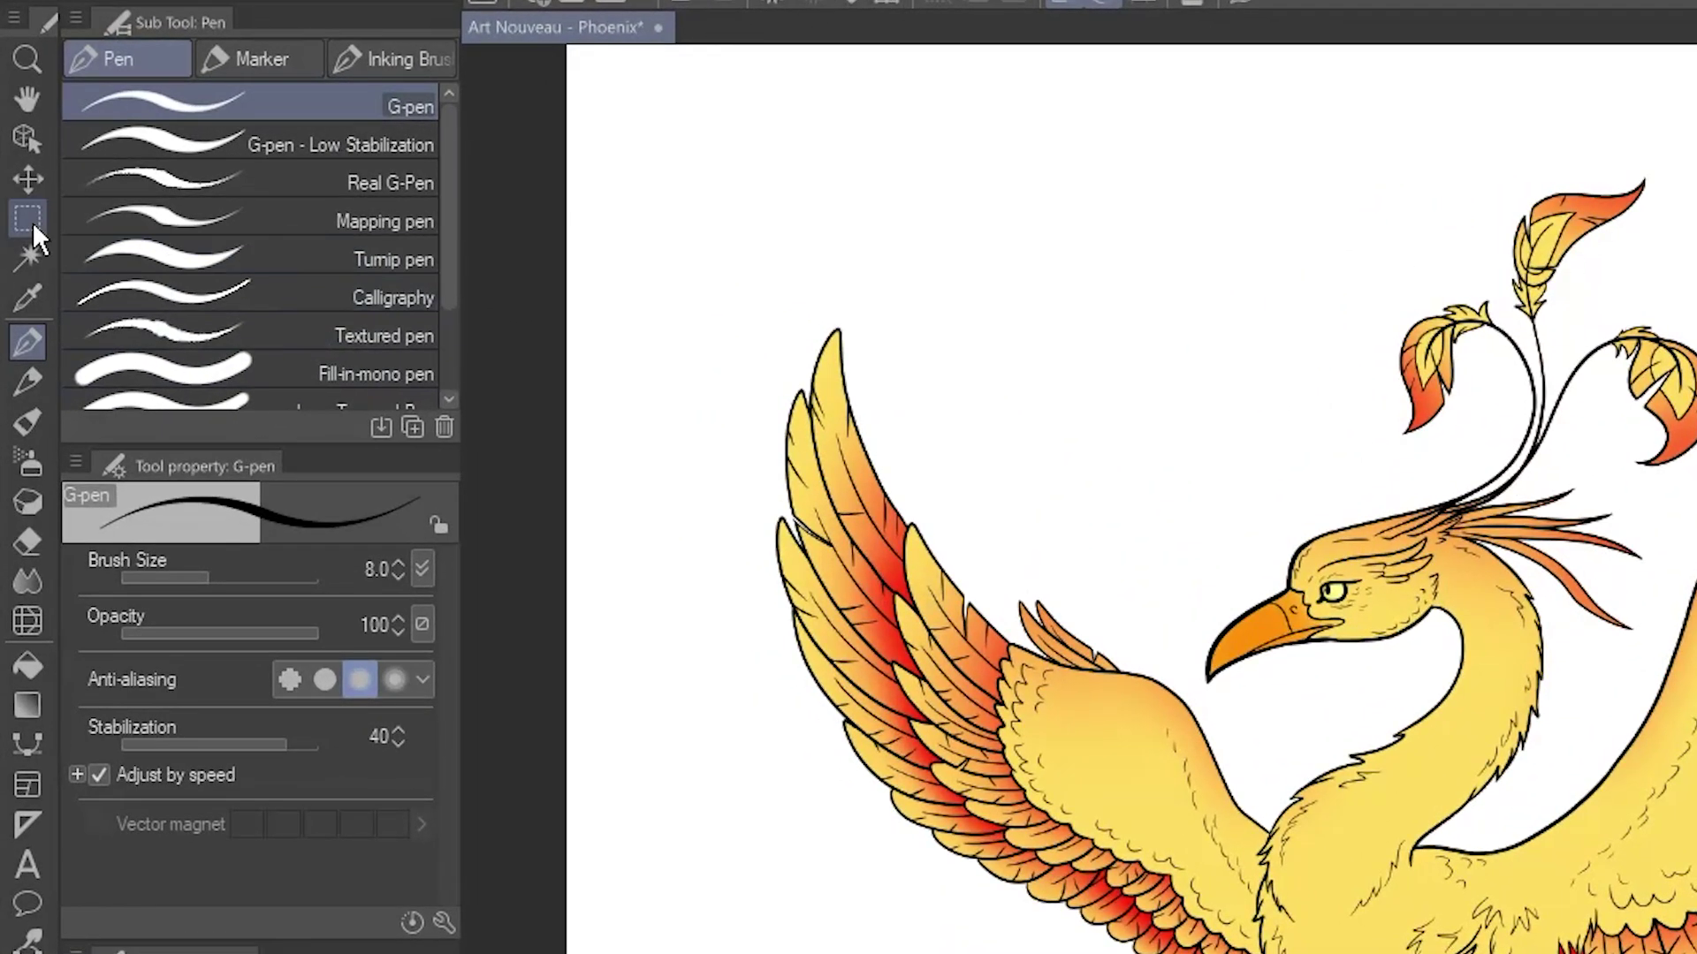
Step: Draw a freehand Lasso selection around the phoenix's larger wing, leaving the other wing outside it
click(34, 228)
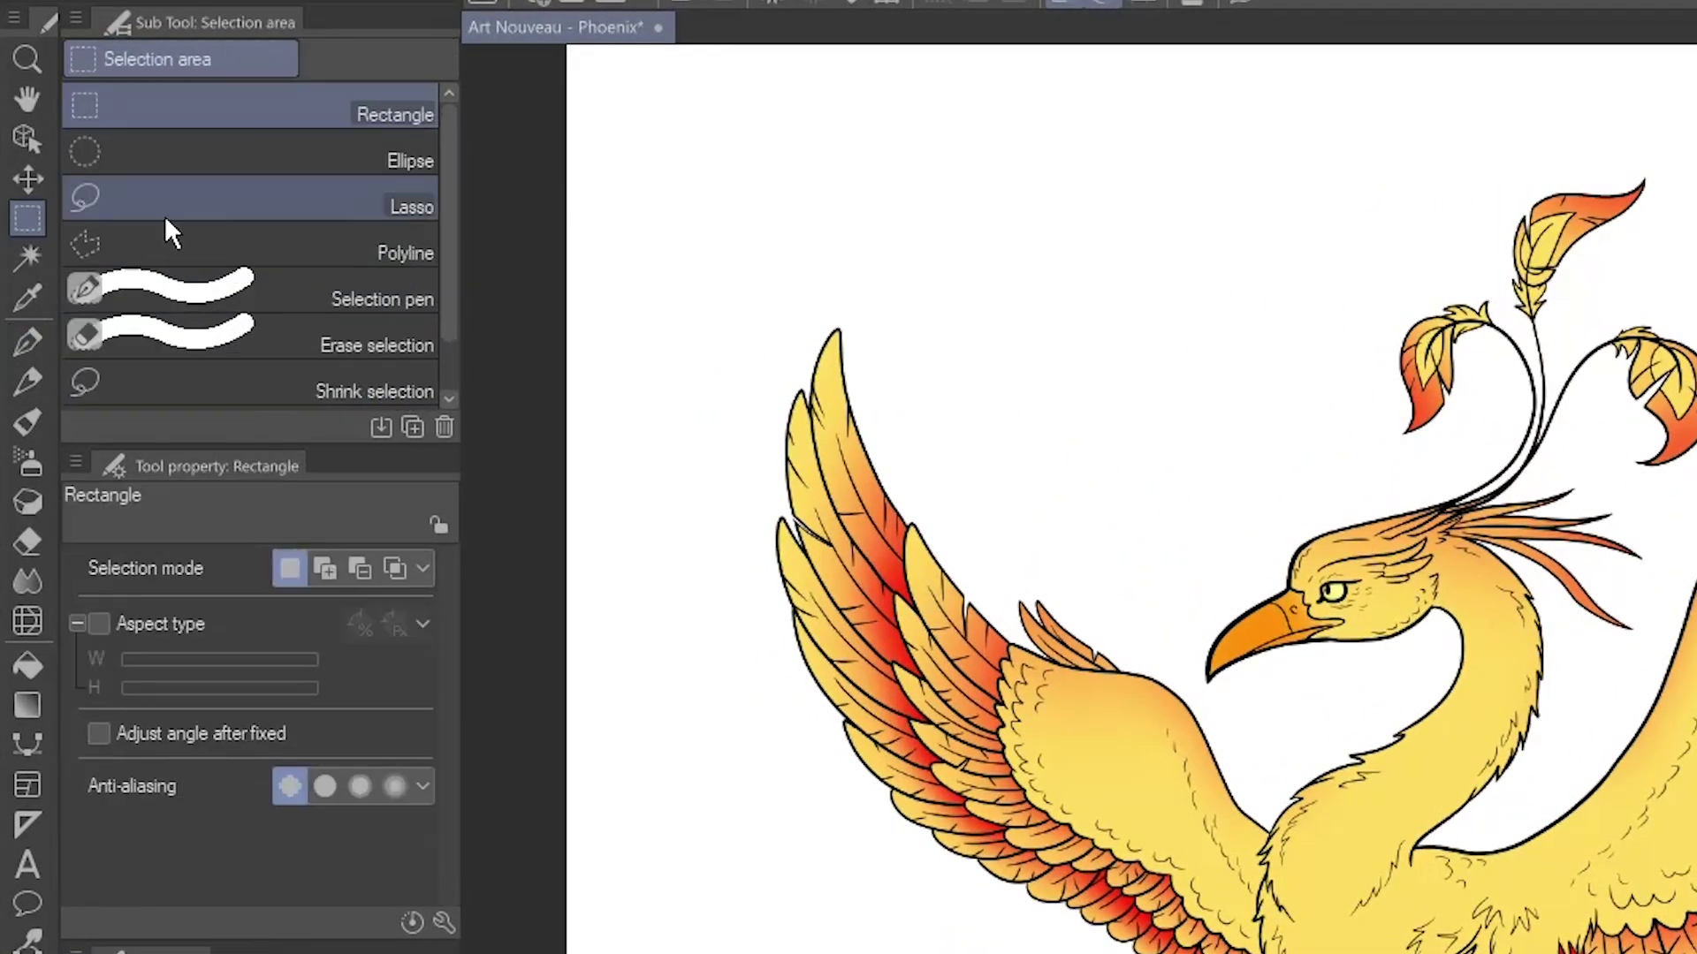
click(300, 203)
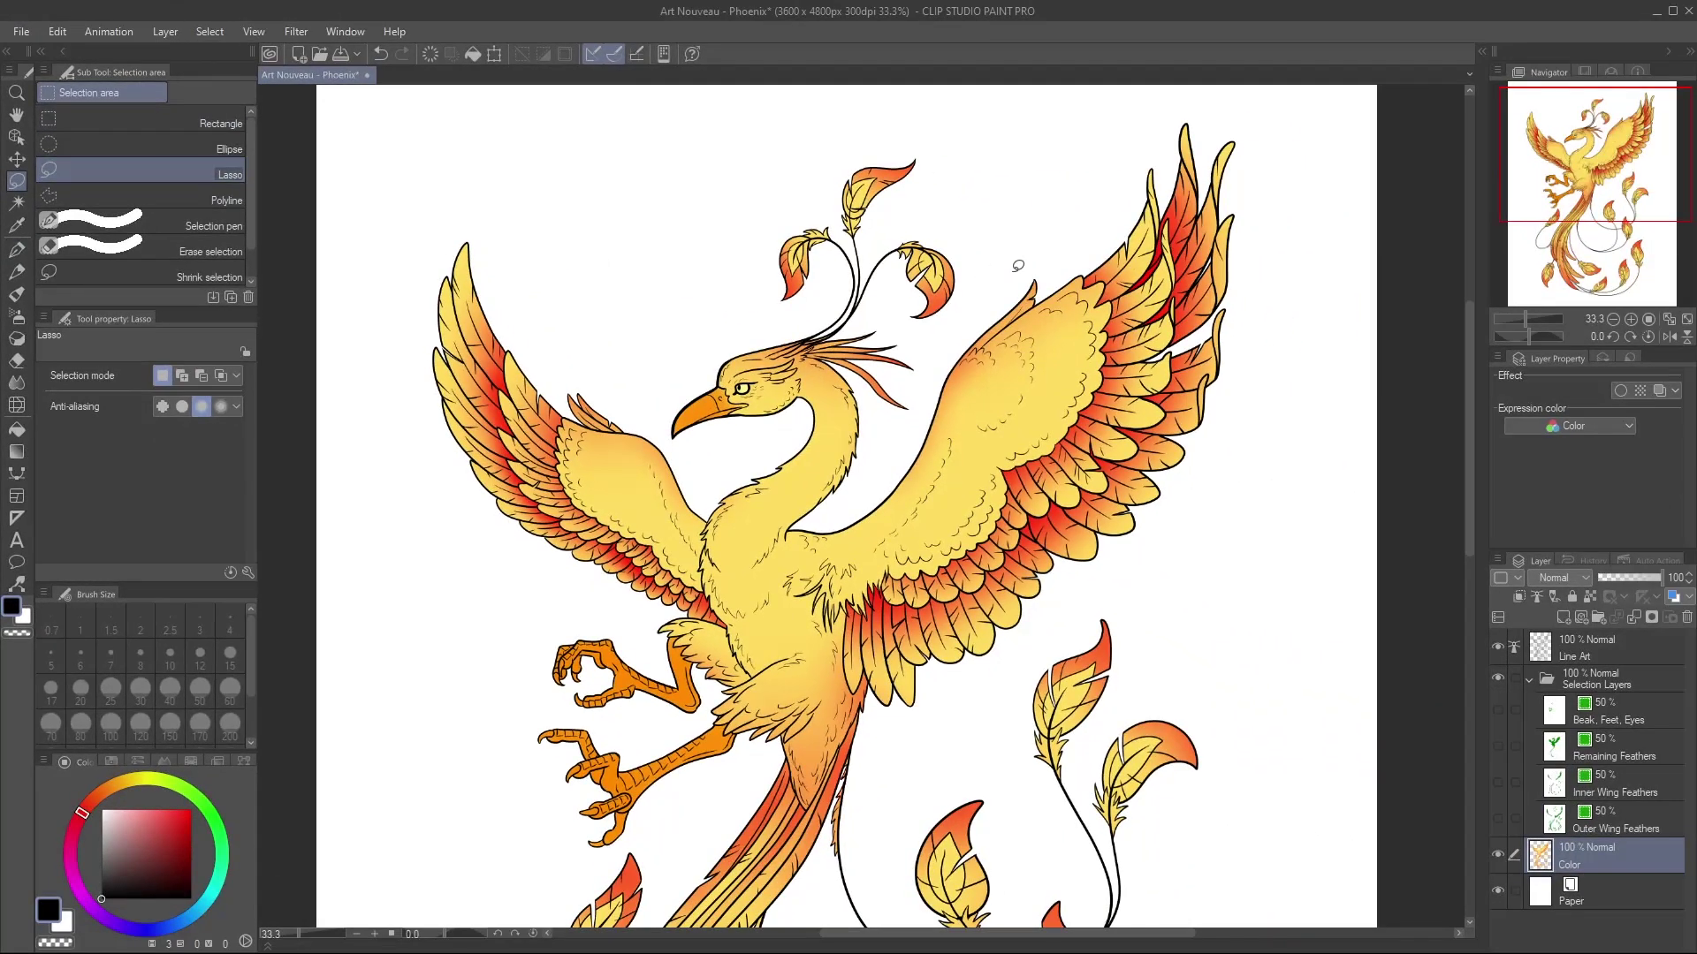
mouse_move(1018, 265)
mouse_down()
mouse_move(818, 609)
mouse_move(832, 677)
mouse_move(915, 722)
mouse_move(1113, 576)
mouse_move(1294, 286)
mouse_move(1218, 107)
mouse_move(1074, 198)
mouse_up()
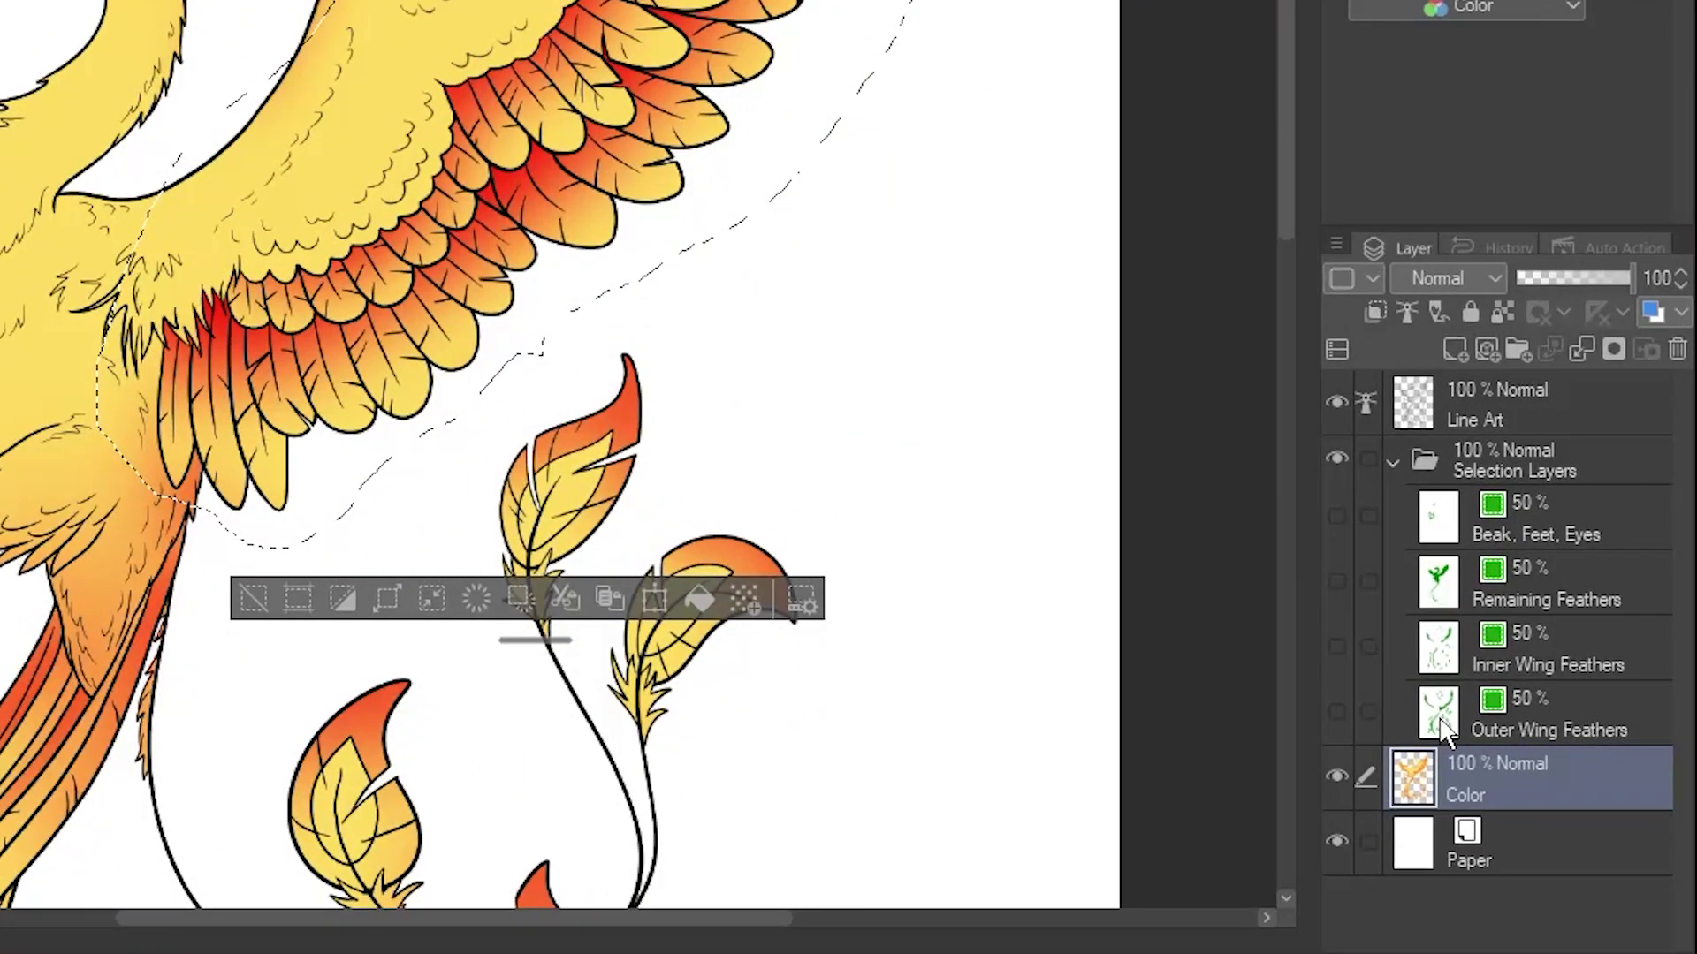
Step: Limit the wing selection to the area overlapping the Outer Wing Feathers selection layer
right_click(1443, 732)
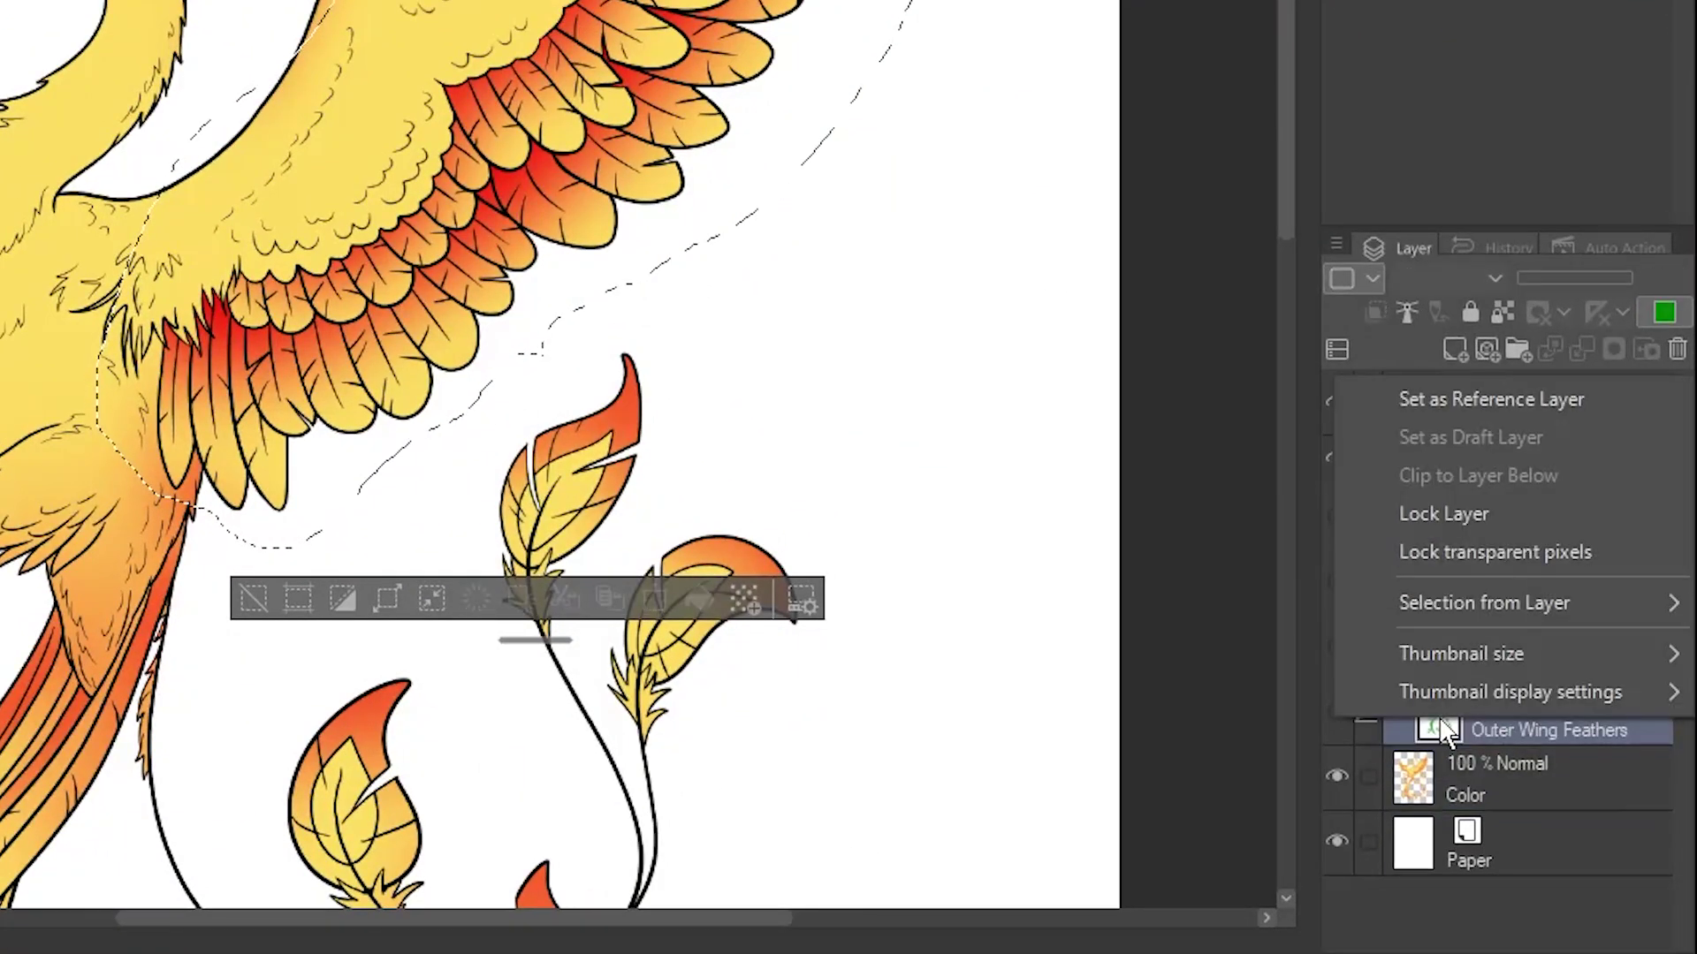
mouse_move(1466, 609)
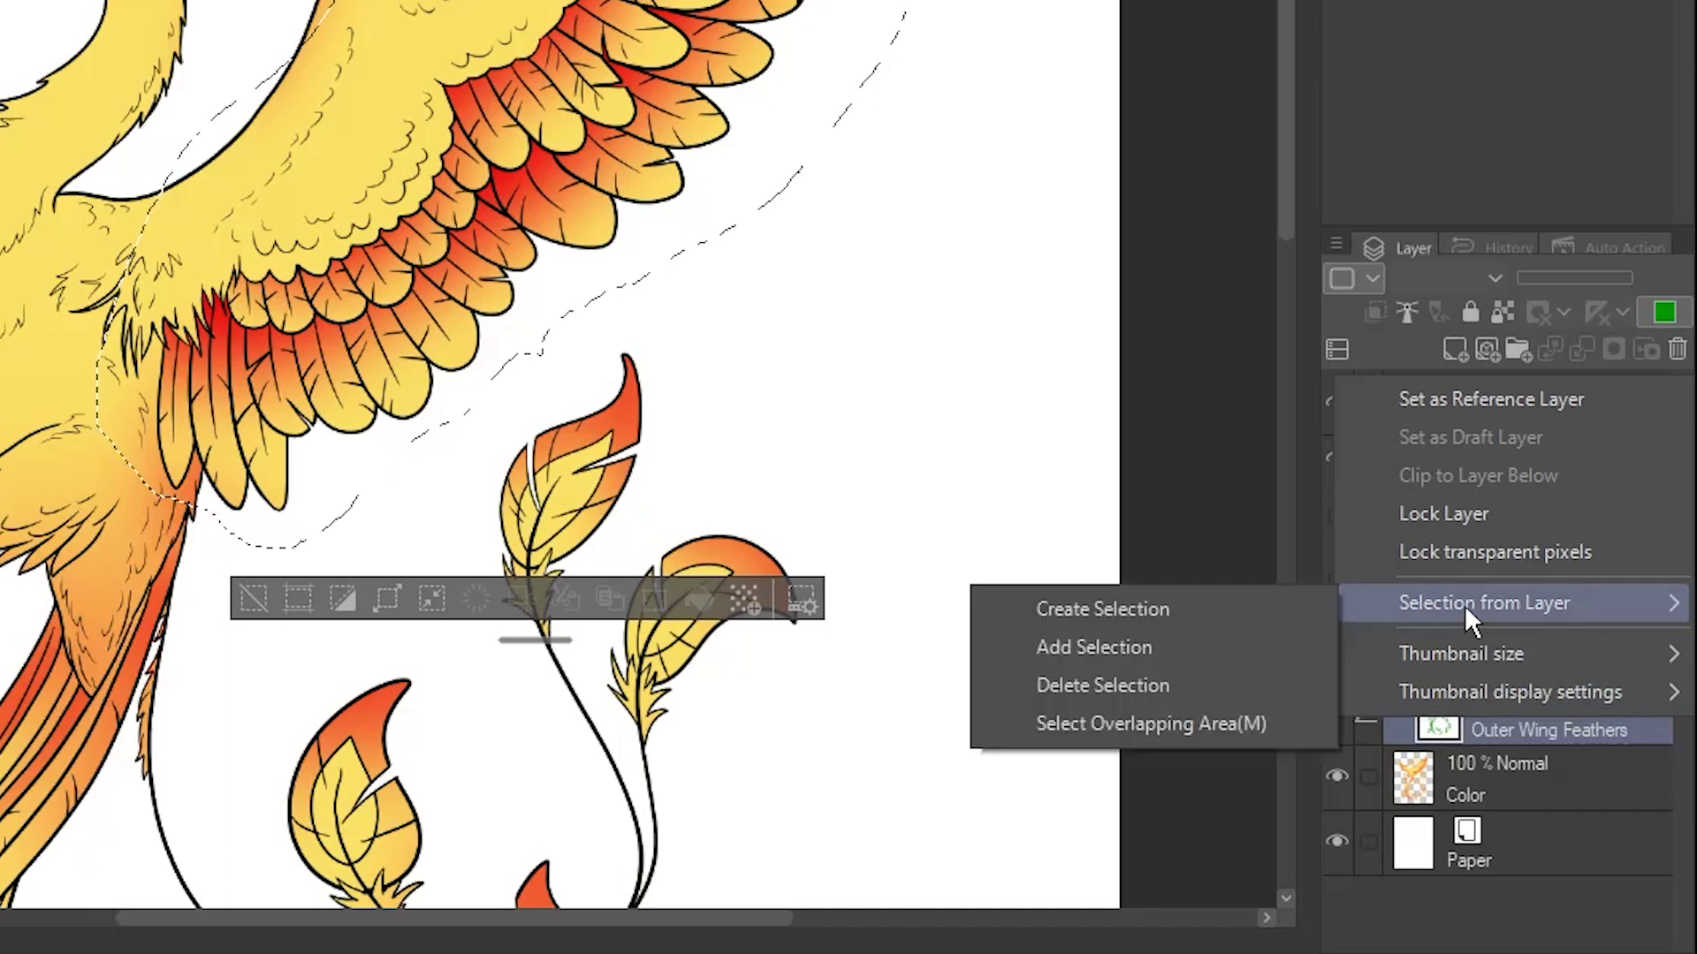
click(1142, 723)
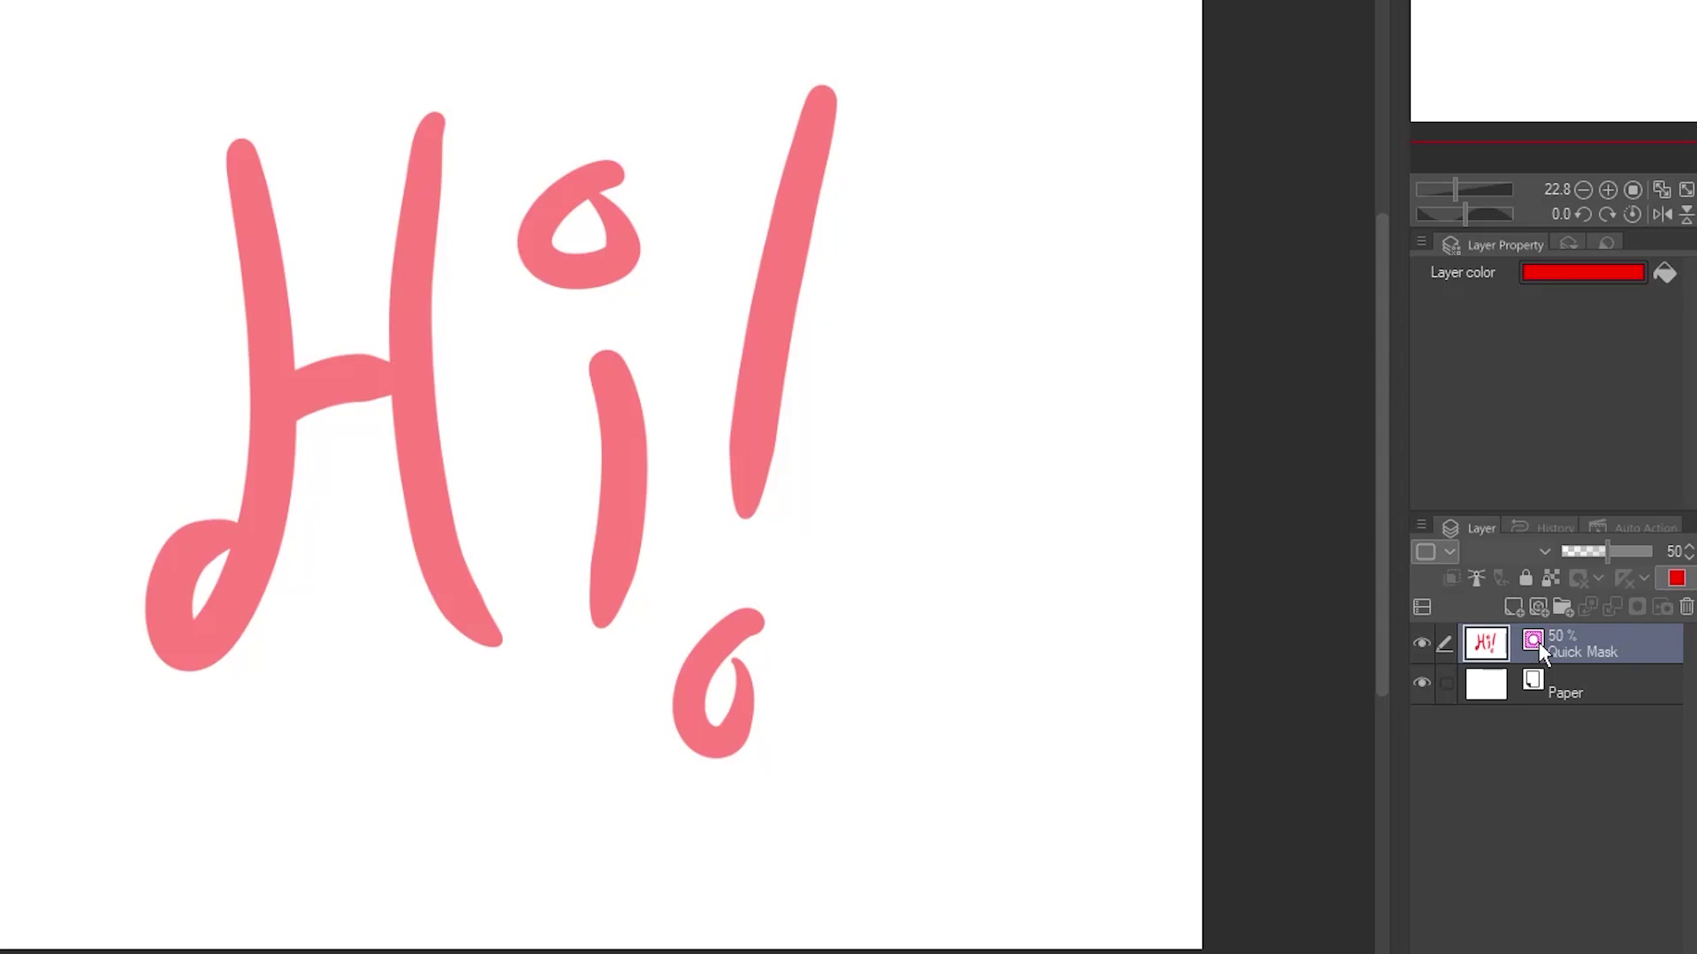
Step: Create a selection from the painted "Hi!" on the Quick Mask layer
ctrl+click(1539, 643)
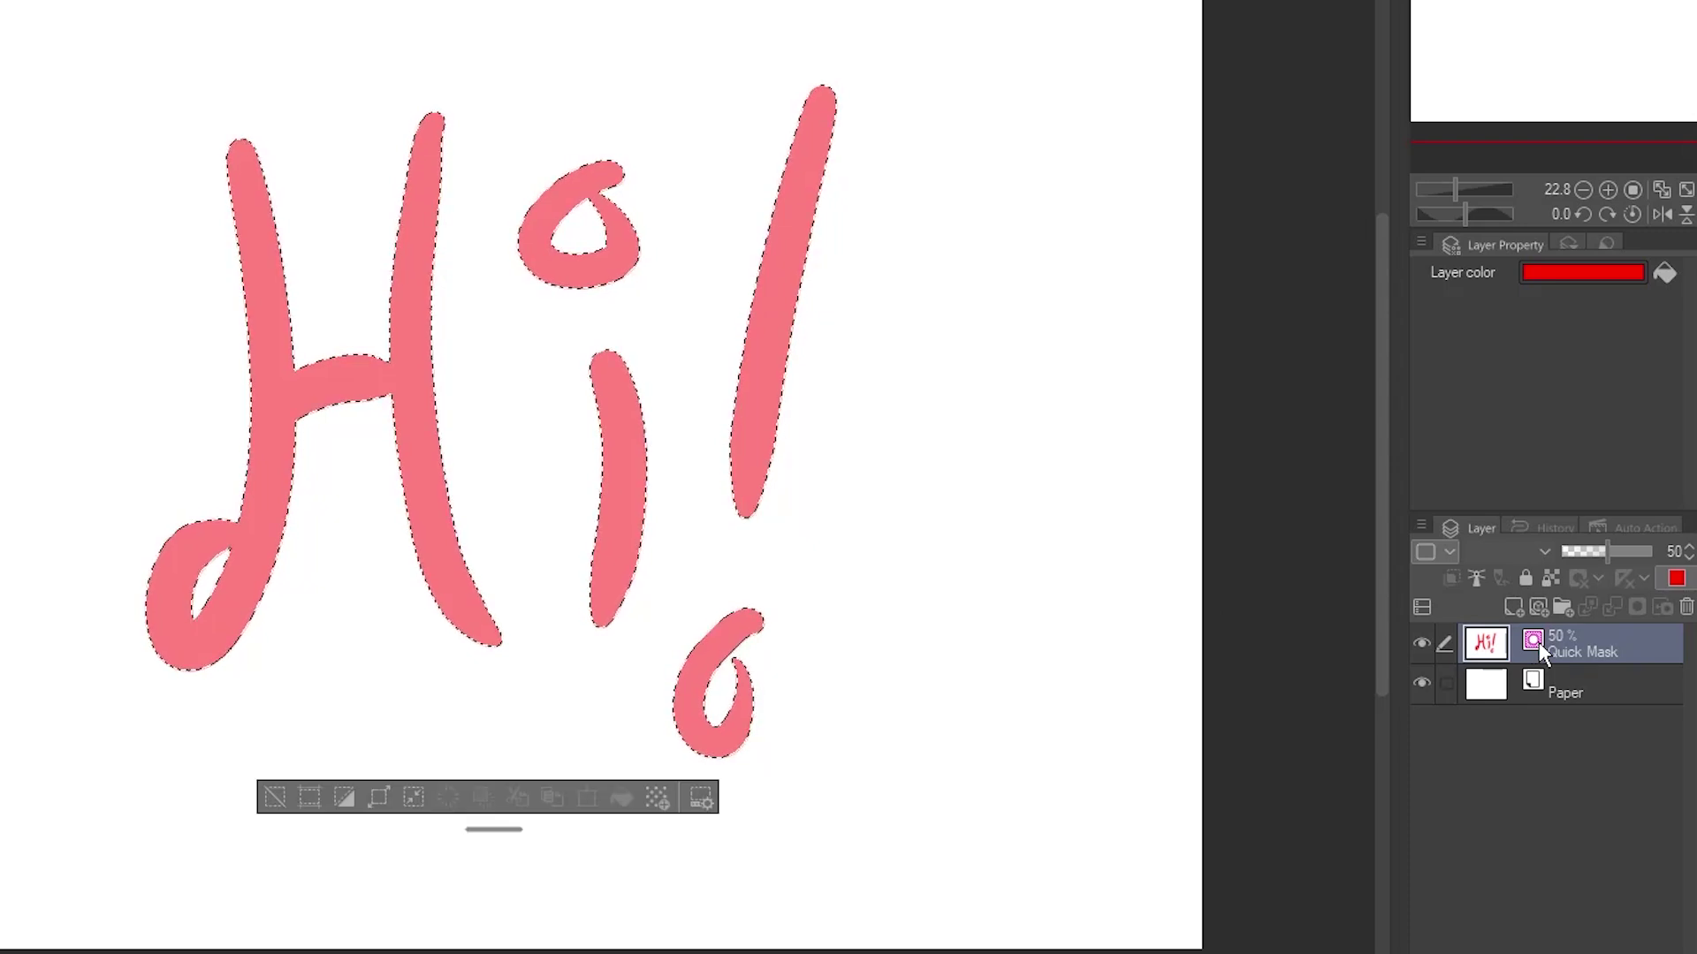